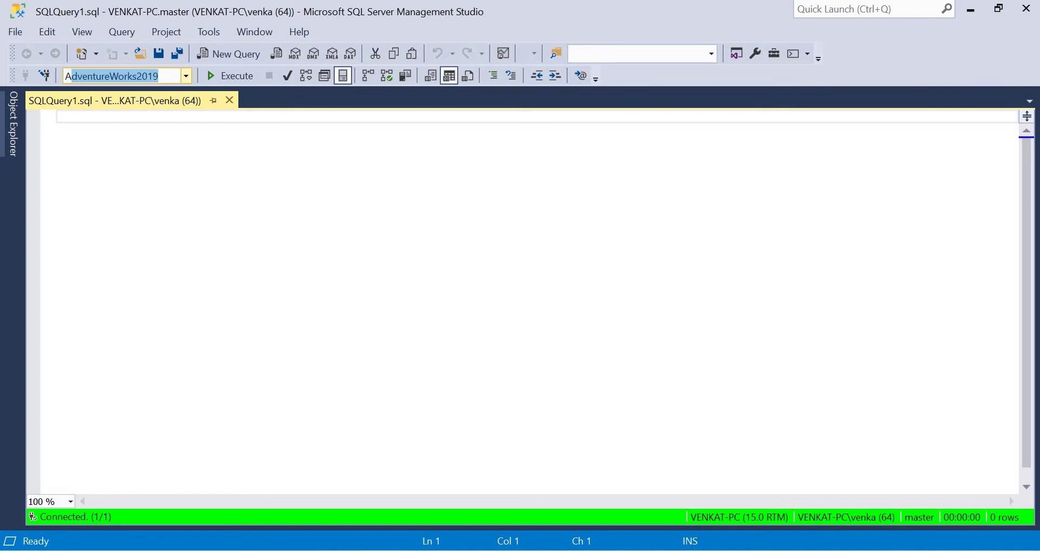
Set the query database to AdventureWorks2019 and select the top 1000 rows of its HumanResources.Employee table.
{"action": "key", "text": "Return"}
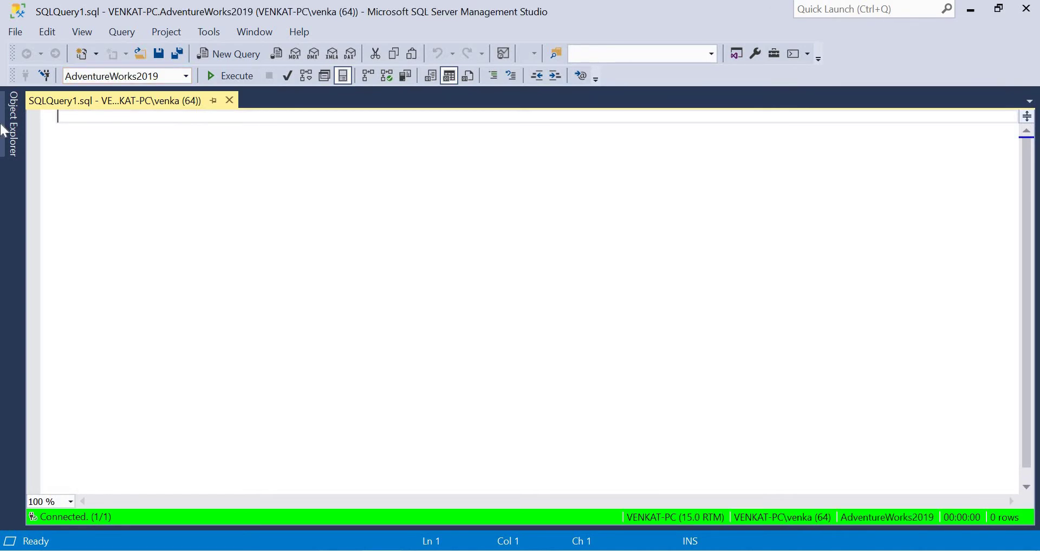
{"action": "left_click", "coordinate": [18, 123]}
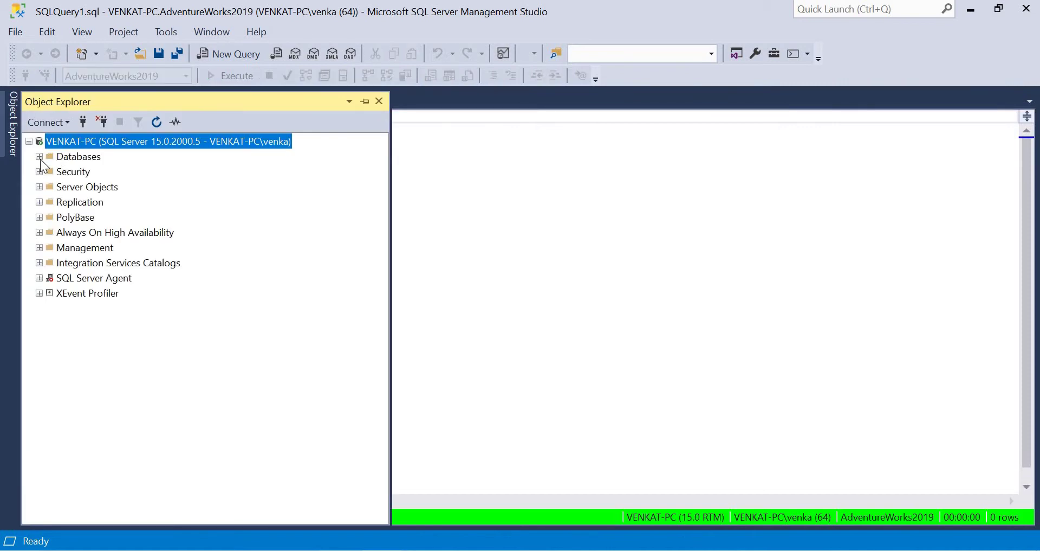
{"action": "left_click", "coordinate": [39, 158]}
{"action": "double_click", "coordinate": [111, 204]}
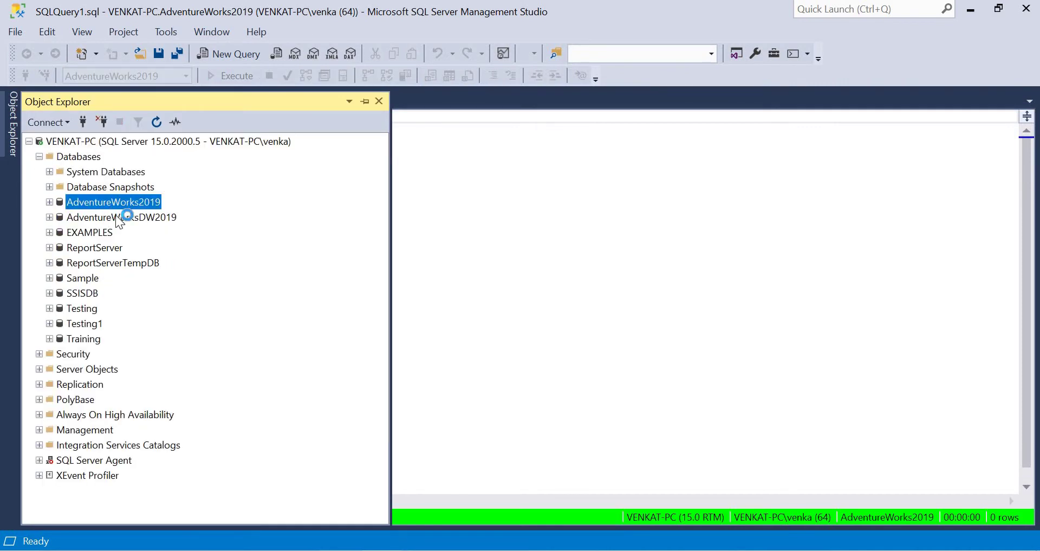
{"action": "double_click", "coordinate": [91, 232]}
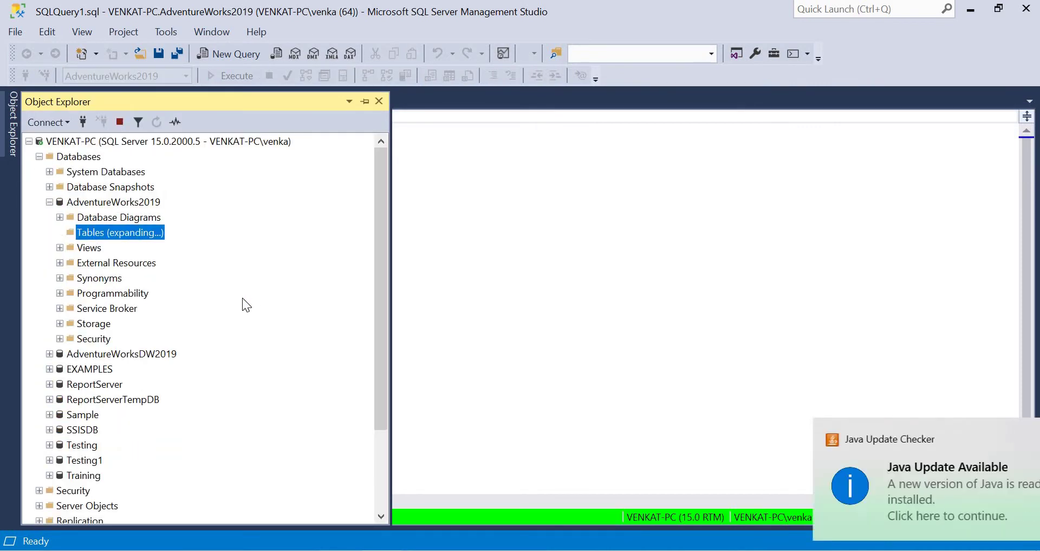
{"action": "left_click", "coordinate": [1006, 438]}
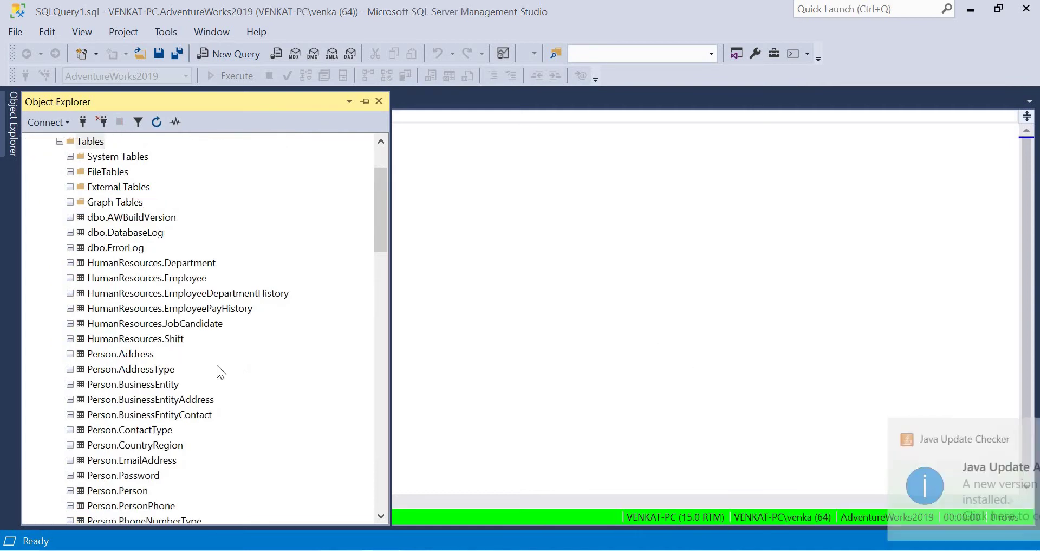
{"action": "right_click", "coordinate": [163, 281]}
{"action": "key", "text": "Return"}
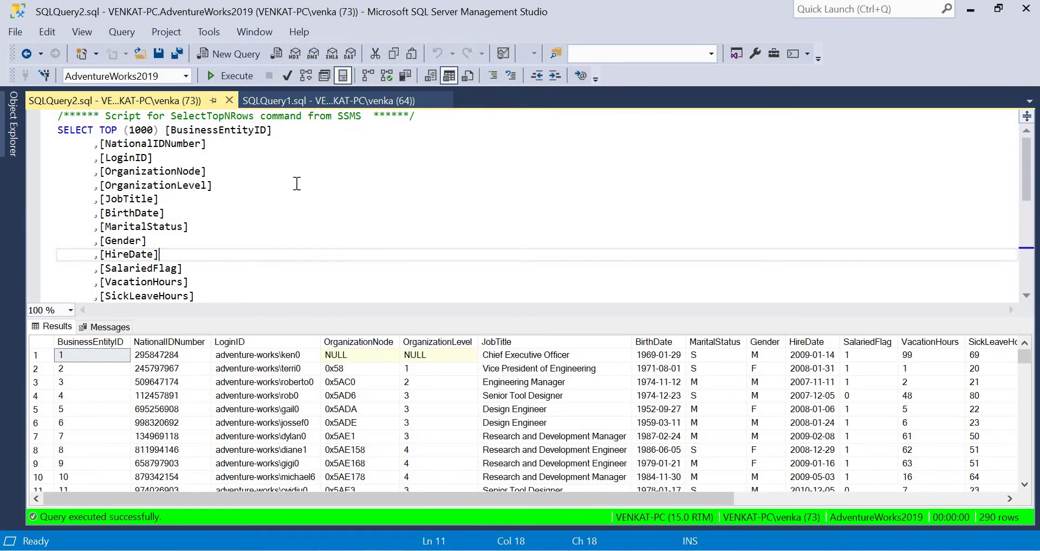
Remove TOP (1000), the BusinessEntityID column and the comma before NationalIDNumber from the SELECT statement.
{"action": "double_click", "coordinate": [219, 130]}
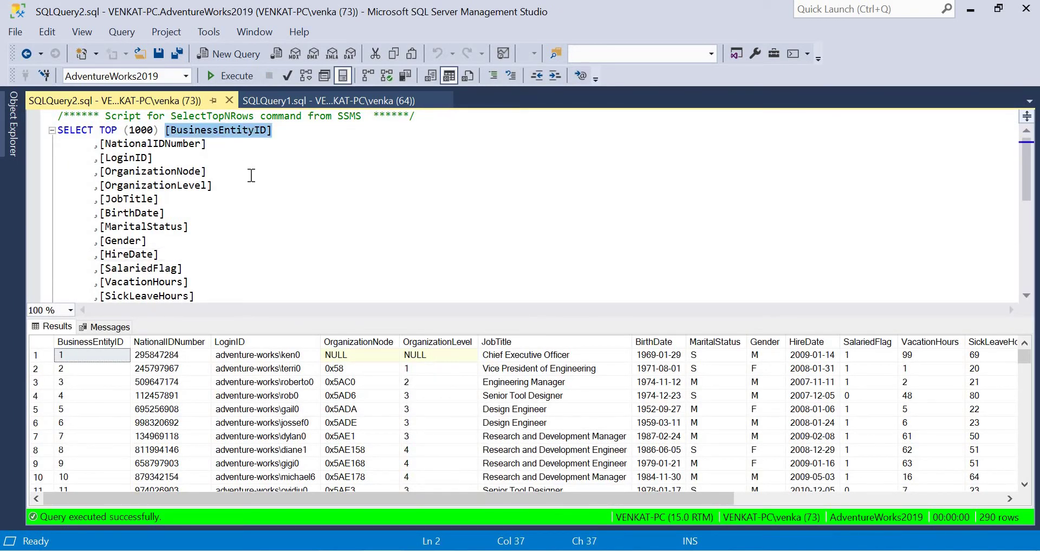
{"action": "left_click_drag", "start_coordinate": [100, 130], "coordinate": [282, 135]}
{"action": "key", "text": "BackSpace"}
{"action": "key", "text": "Down"}
{"action": "key", "text": "BackSpace"}
{"action": "left_click", "coordinate": [239, 169]}
{"action": "left_click", "coordinate": [241, 231]}
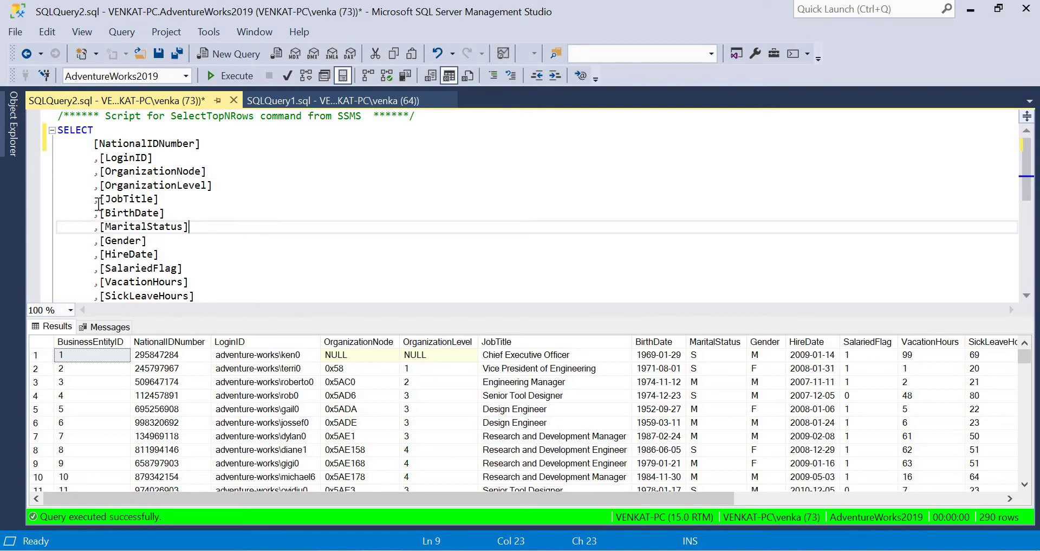
Delete the OrganizationNode and OrganizationLevel columns from the query and run it again.
{"action": "left_click_drag", "start_coordinate": [88, 171], "coordinate": [231, 187]}
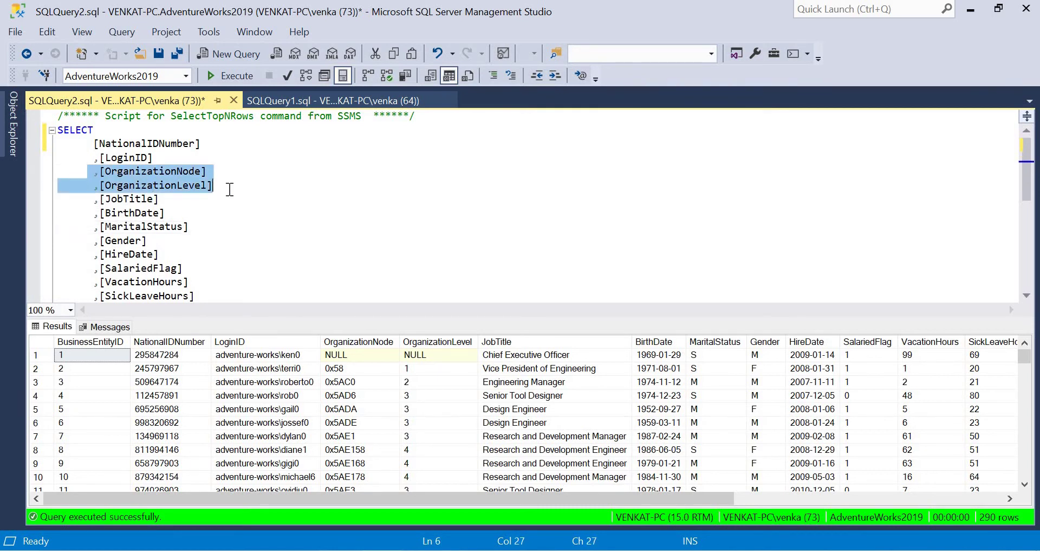
{"action": "key", "text": "BackSpace"}
{"action": "key", "text": "Delete"}
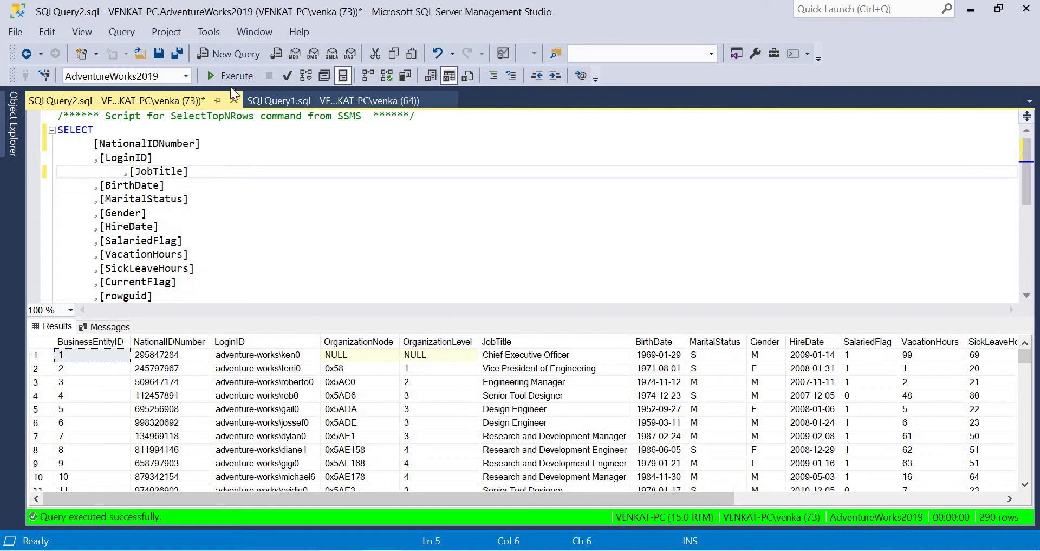
{"action": "key", "text": "F5"}
Delete all columns listed after CurrentFlag, starting with rowguid, and rerun the query.
{"action": "left_click", "coordinate": [242, 209]}
{"action": "scroll", "coordinate": [123, 267], "scroll_direction": "down", "scroll_amount": 1}
{"action": "left_click_drag", "start_coordinate": [88, 254], "coordinate": [219, 265]}
{"action": "key", "text": "Delete"}
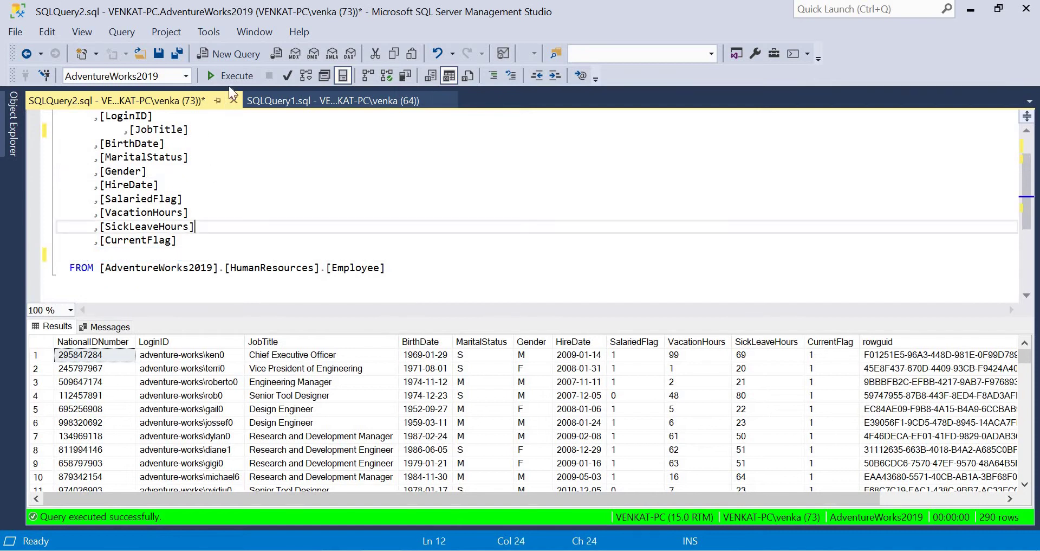
{"action": "key", "text": "F5"}
{"action": "left_click", "coordinate": [244, 187]}
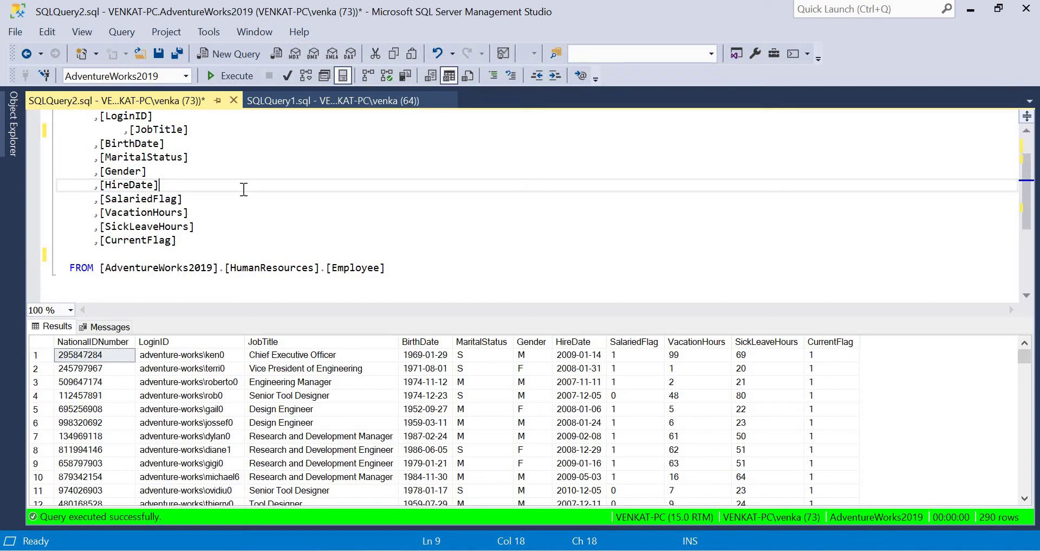
{"action": "left_click", "coordinate": [252, 226]}
{"action": "scroll", "coordinate": [254, 227], "scroll_direction": "up", "scroll_amount": 1}
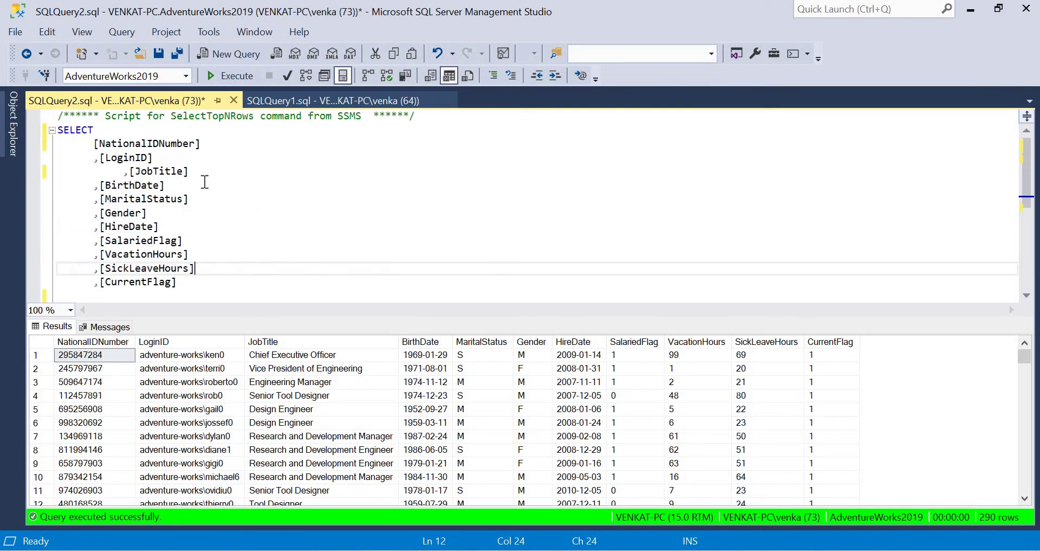
{"action": "scroll", "coordinate": [487, 206], "scroll_direction": "down", "scroll_amount": 2}
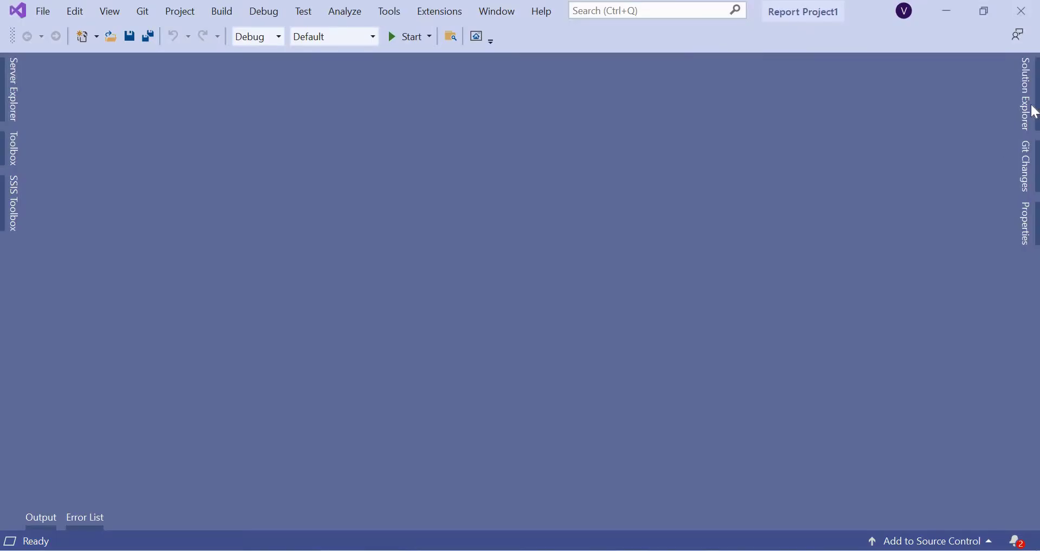
Add a new empty report named RowNumber.rdl to the Reports folder of Report Project1.
{"action": "left_click", "coordinate": [1033, 109]}
{"action": "right_click", "coordinate": [849, 205]}
{"action": "mouse_move", "coordinate": [854, 234]}
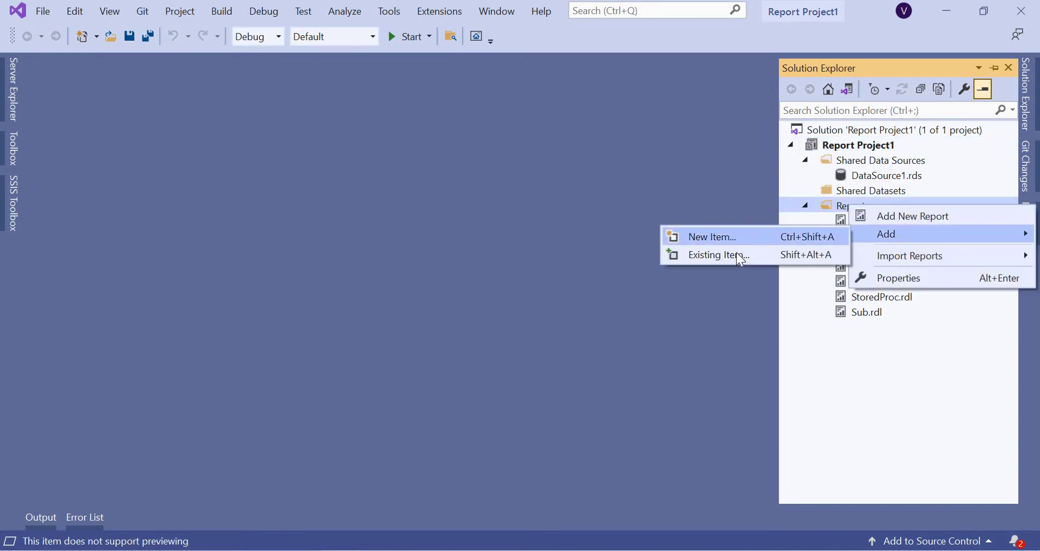
{"action": "left_click", "coordinate": [717, 237]}
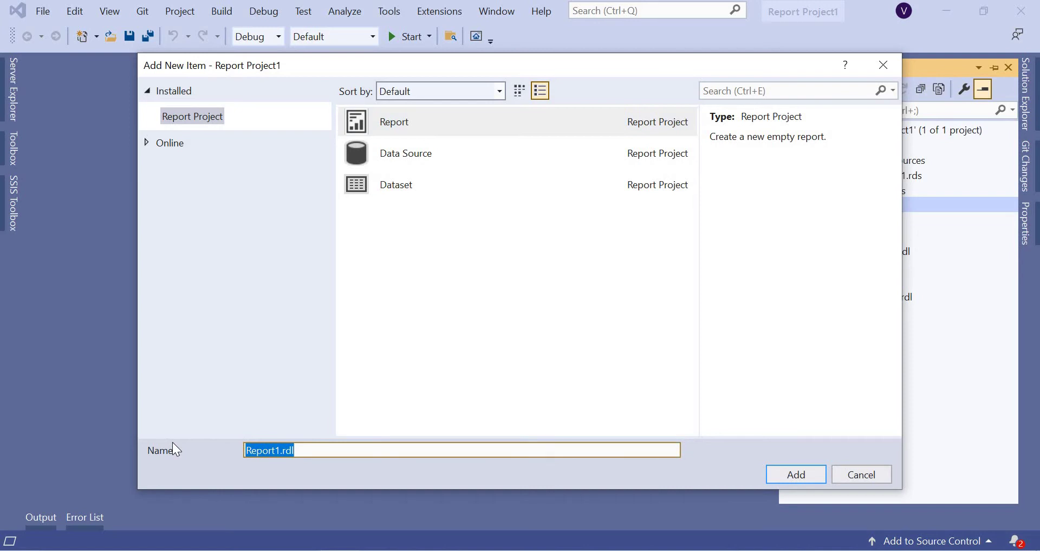
{"action": "type", "text": "RowNumber.rdl"}
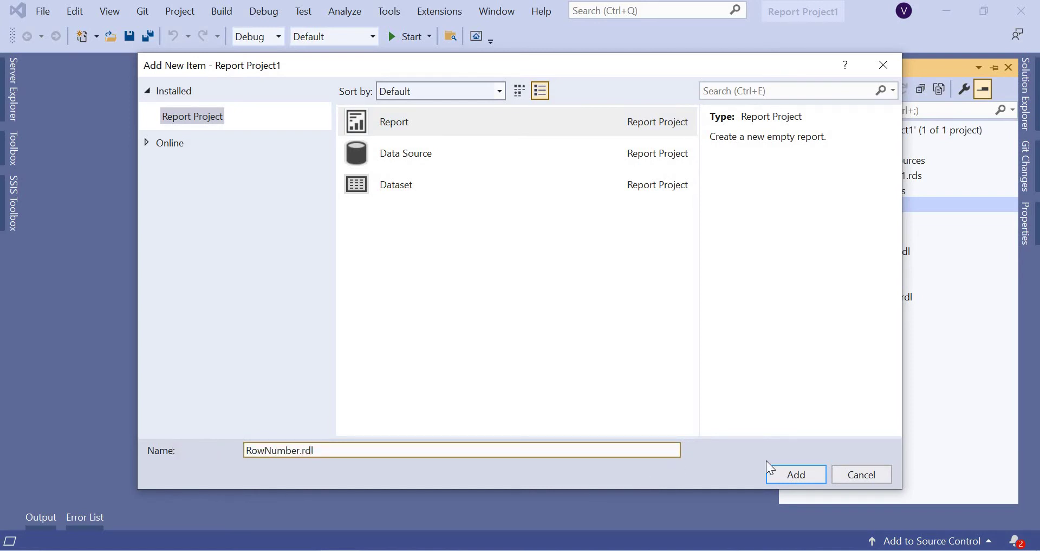
{"action": "left_click", "coordinate": [782, 478]}
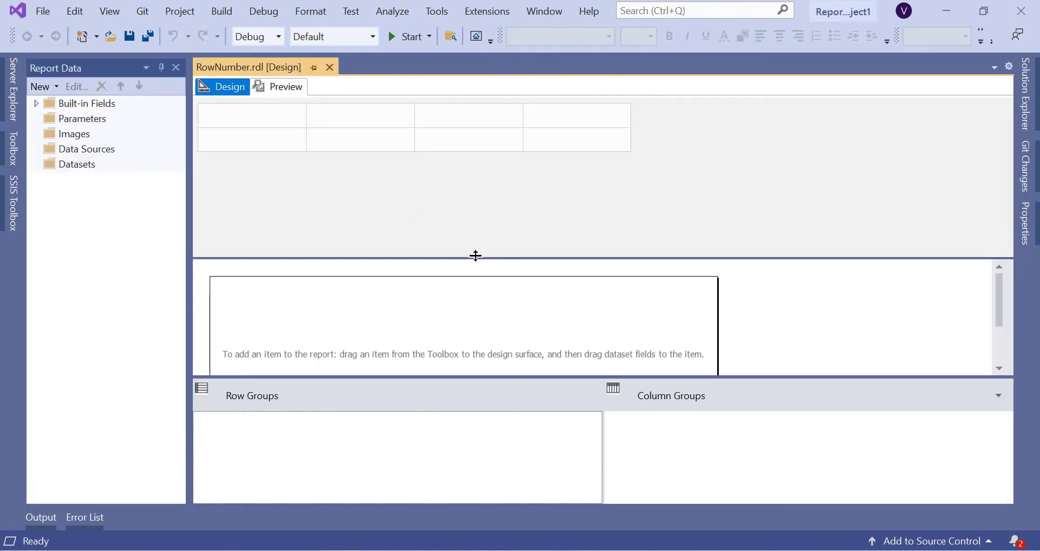
Enlarge the report design area and add a data source that uses the shared data source reference DataSource1.
{"action": "left_click_drag", "start_coordinate": [476, 256], "coordinate": [464, 177]}
{"action": "left_click_drag", "start_coordinate": [477, 395], "coordinate": [470, 424]}
{"action": "left_click", "coordinate": [129, 164]}
{"action": "right_click", "coordinate": [94, 148]}
{"action": "left_click", "coordinate": [155, 158]}
{"action": "left_click", "coordinate": [366, 333]}
{"action": "left_click", "coordinate": [719, 350]}
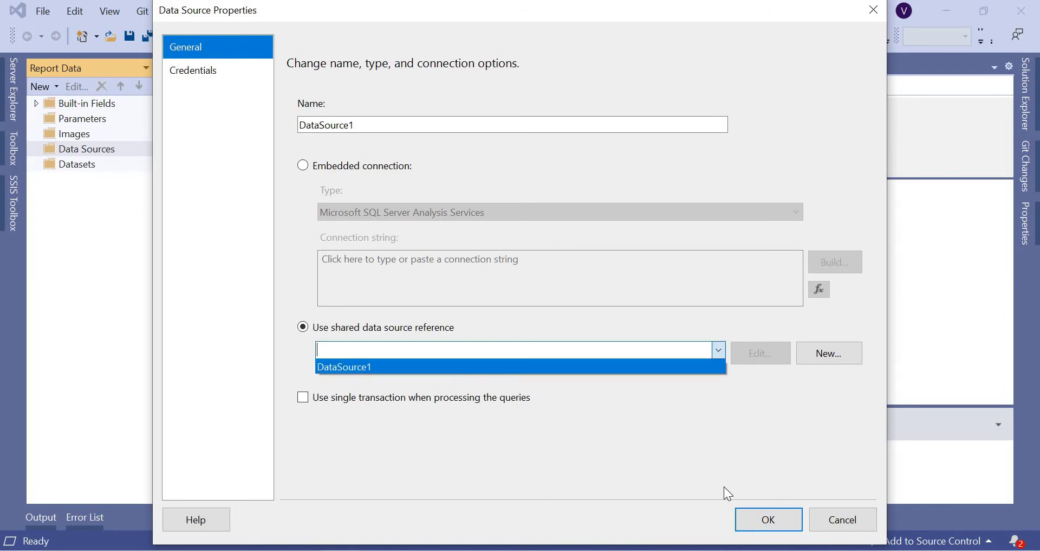
{"action": "left_click", "coordinate": [688, 367]}
{"action": "left_click", "coordinate": [750, 516]}
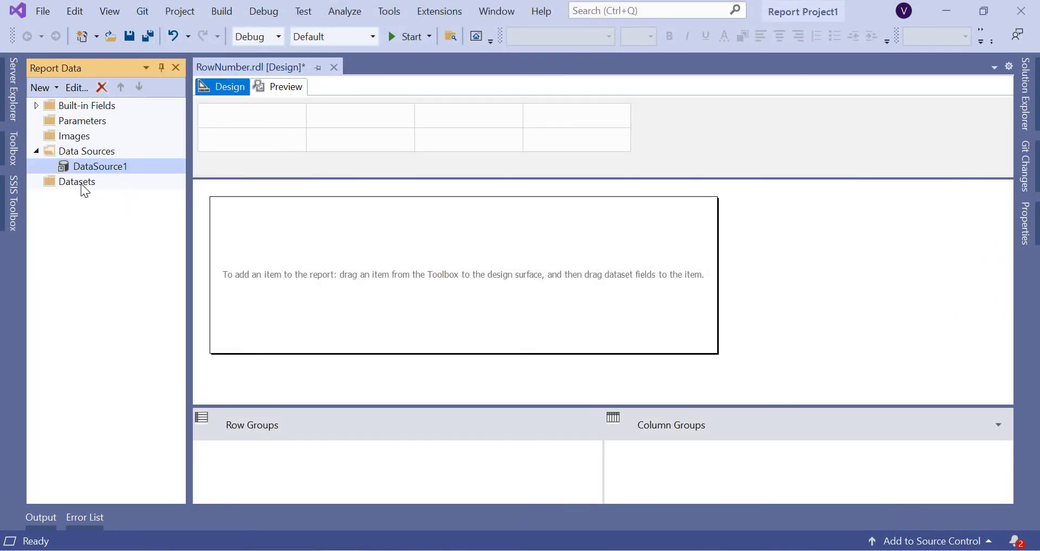
Start a new dataset embedded in the report, with DataSource1 as its data source.
{"action": "right_click", "coordinate": [80, 183]}
{"action": "left_click", "coordinate": [126, 193]}
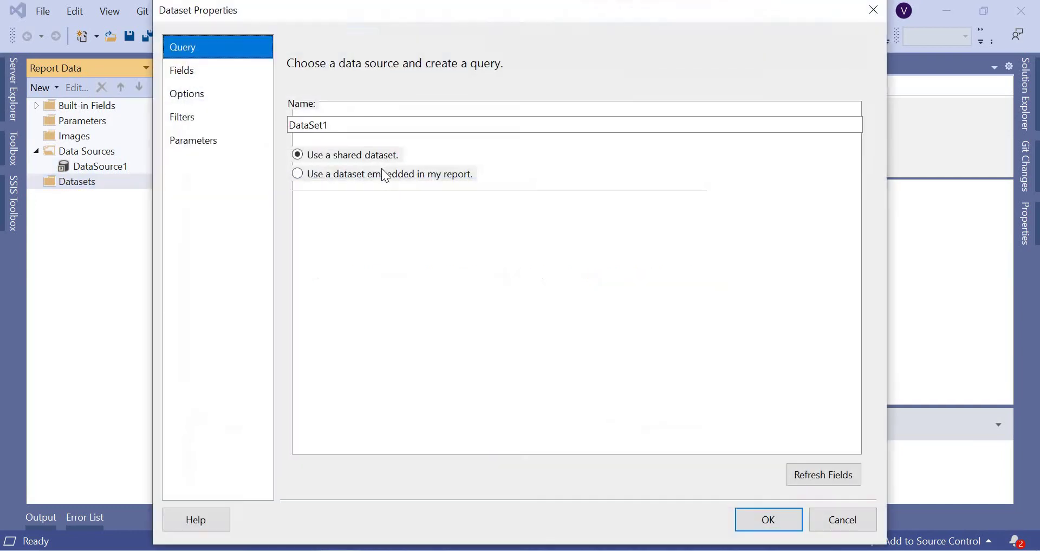
{"action": "left_click", "coordinate": [383, 175]}
{"action": "left_click", "coordinate": [382, 233]}
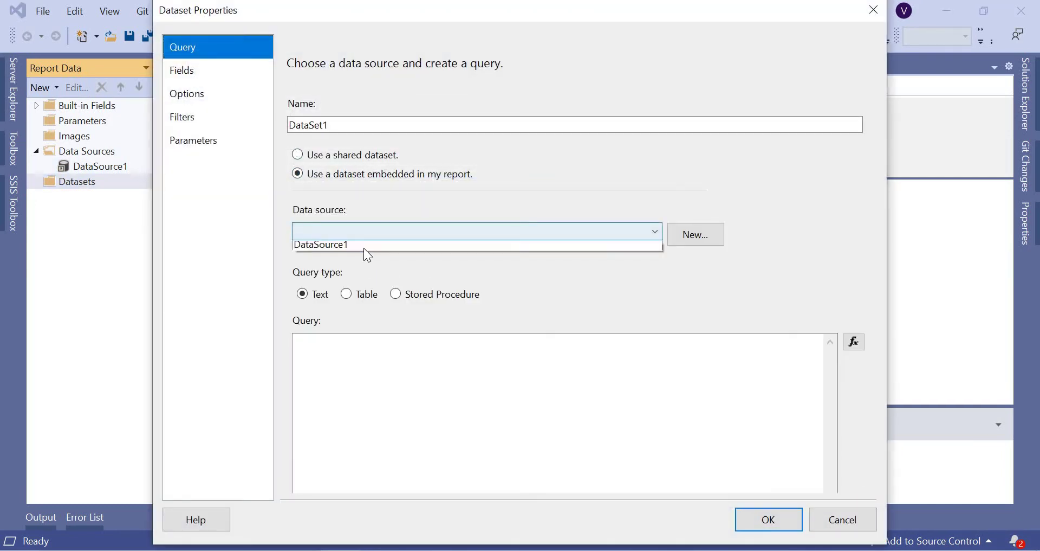
{"action": "left_click", "coordinate": [372, 252]}
{"action": "left_click", "coordinate": [389, 380]}
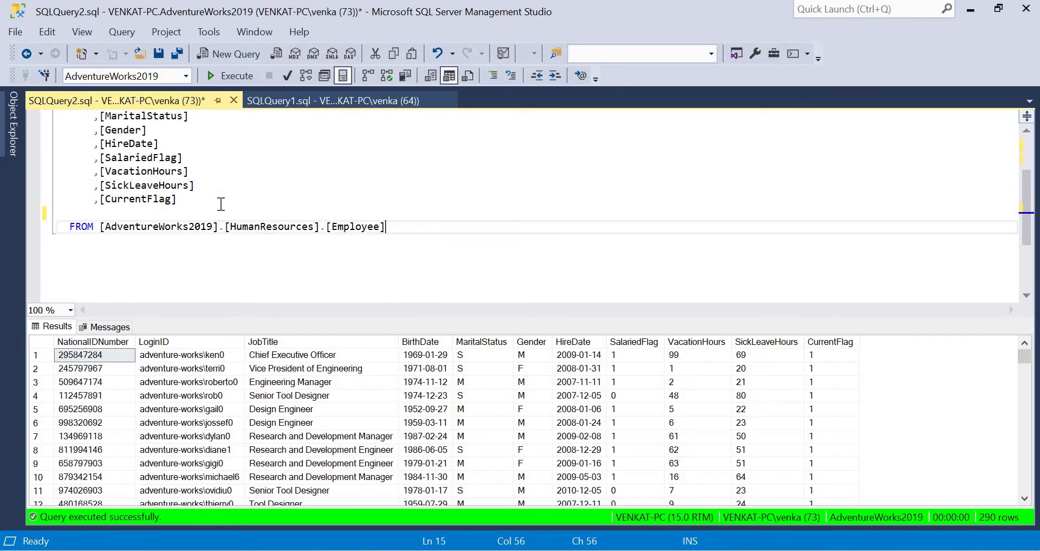
Copy the Employee SELECT query from SQL Server Management Studio into the dataset's query and create the dataset.
{"action": "scroll", "coordinate": [163, 206], "scroll_direction": "up", "scroll_amount": 3}
{"action": "left_click_drag", "start_coordinate": [80, 159], "coordinate": [57, 130]}
{"action": "key", "text": "ctrl+c"}
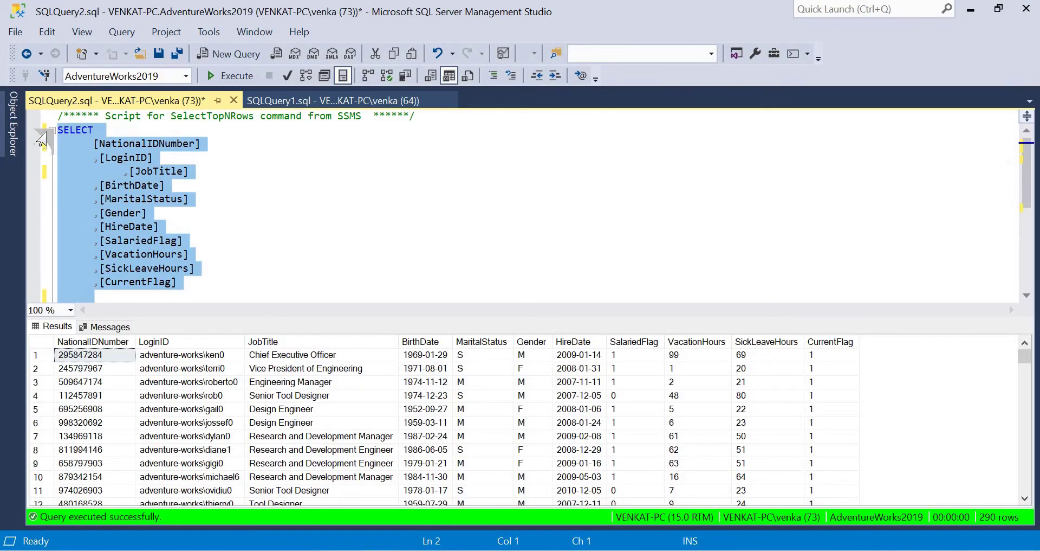
{"action": "key", "text": "alt+Tab"}
{"action": "left_click", "coordinate": [422, 395]}
{"action": "key", "text": "ctrl+v"}
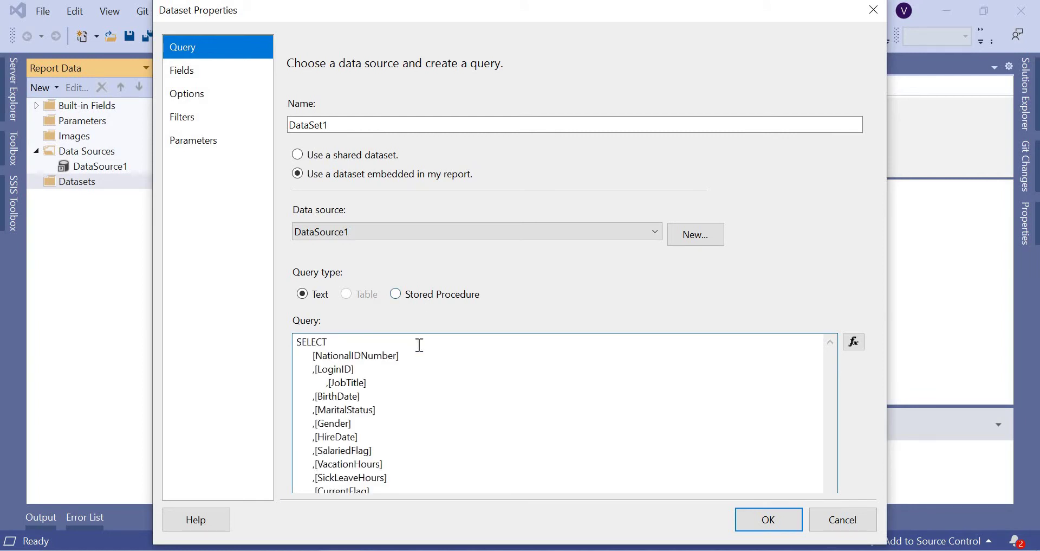
{"action": "left_click", "coordinate": [766, 521]}
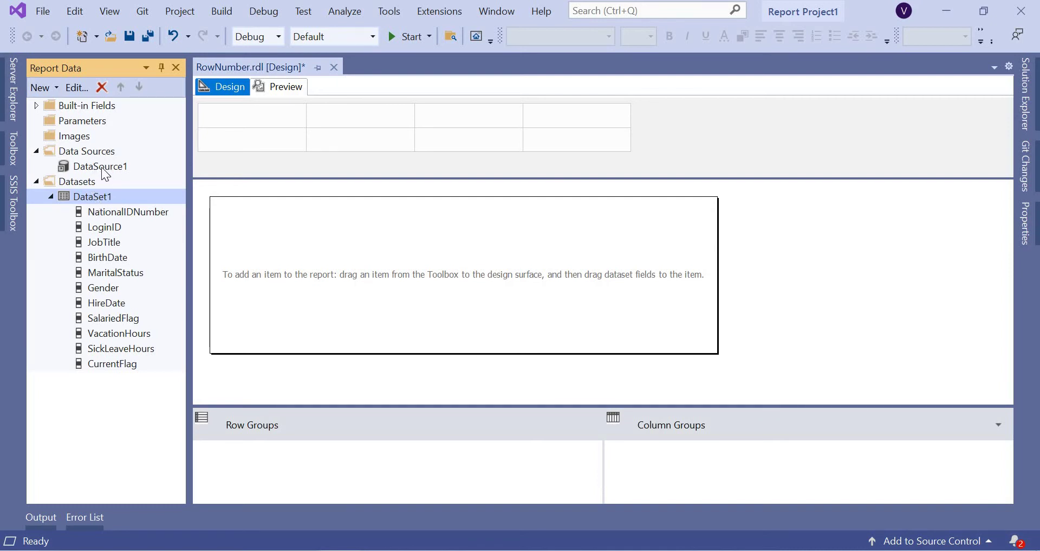
Insert a table near the upper-left corner of the report body.
{"action": "left_click", "coordinate": [199, 223]}
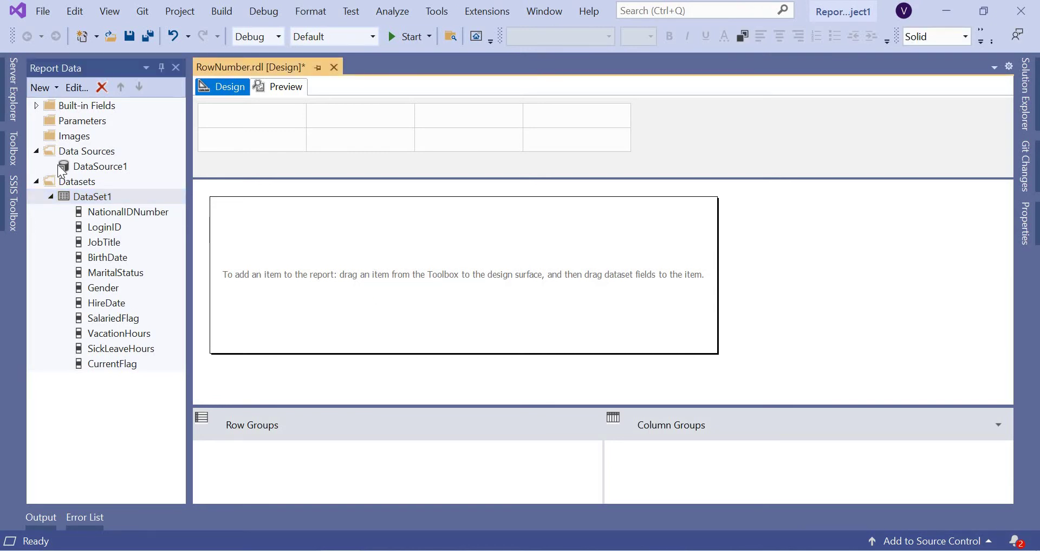
{"action": "left_click", "coordinate": [17, 140]}
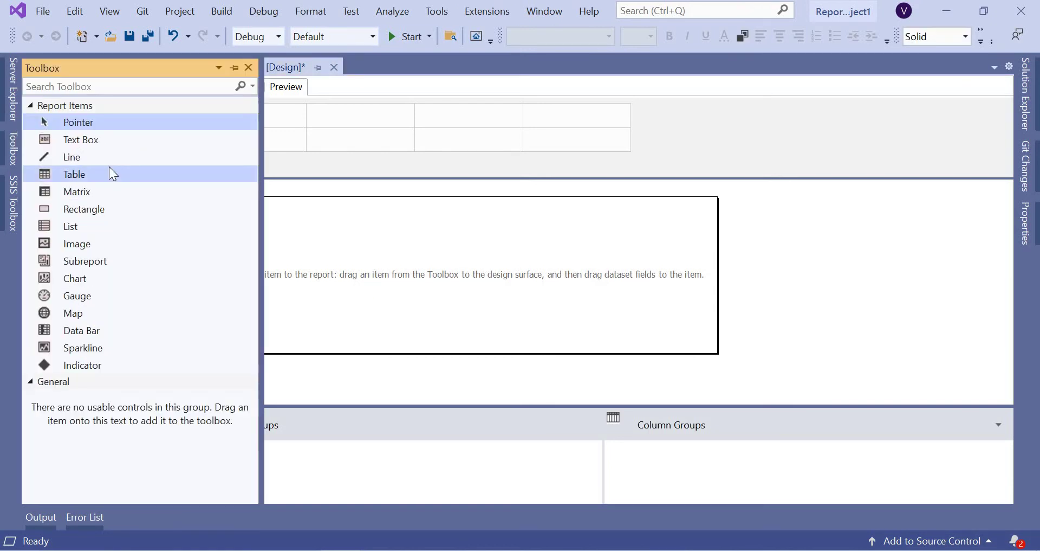
{"action": "left_click_drag", "start_coordinate": [95, 175], "coordinate": [257, 216]}
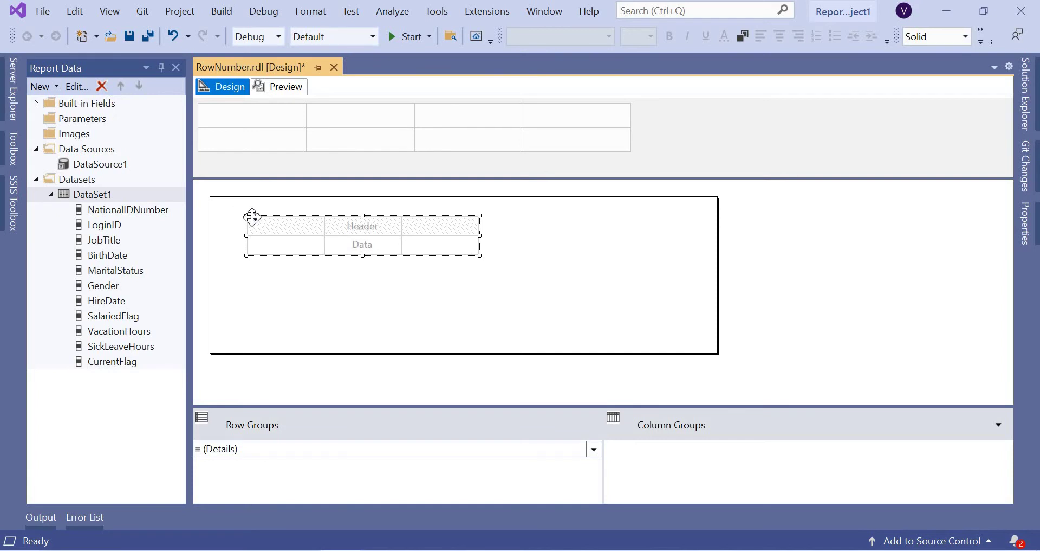
{"action": "left_click", "coordinate": [341, 242]}
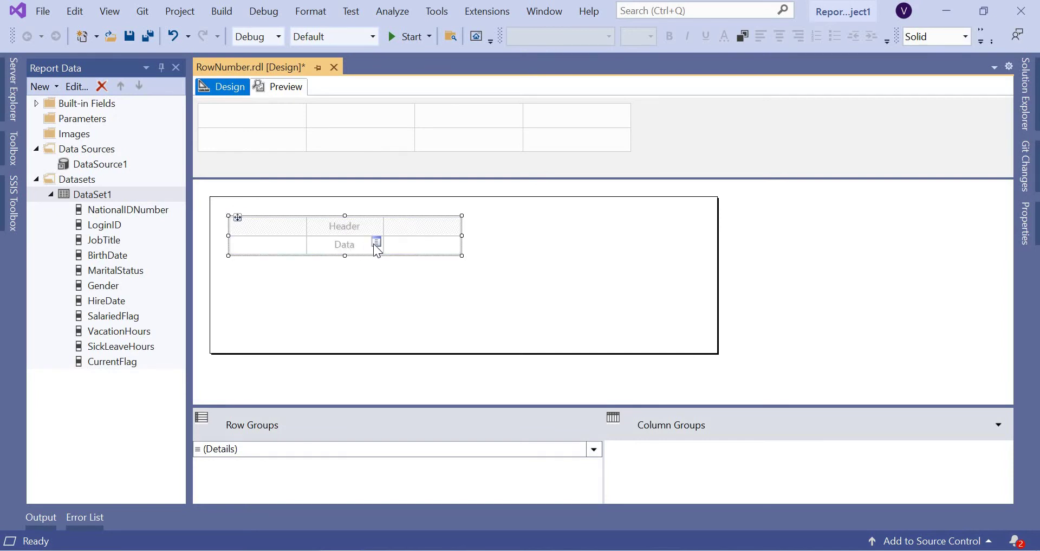
Assign LoginID to the table's second column and JobTitle to its third, leaving the first column empty.
{"action": "left_click", "coordinate": [375, 242]}
{"action": "left_click", "coordinate": [413, 277]}
{"action": "left_click", "coordinate": [455, 243]}
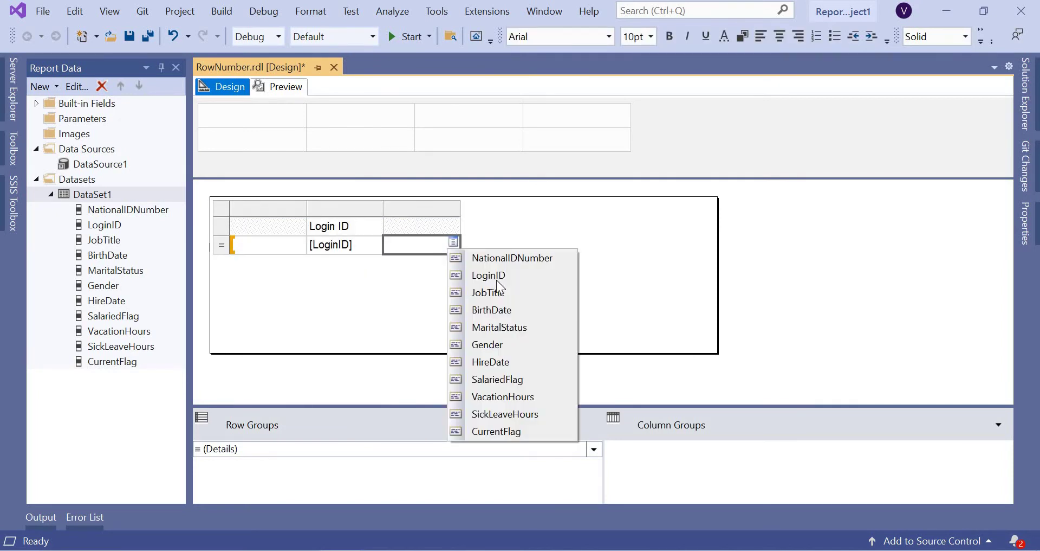
{"action": "left_click", "coordinate": [492, 296]}
Insert a column to the right of Job Title and assign the BirthDate field to it.
{"action": "right_click", "coordinate": [423, 207]}
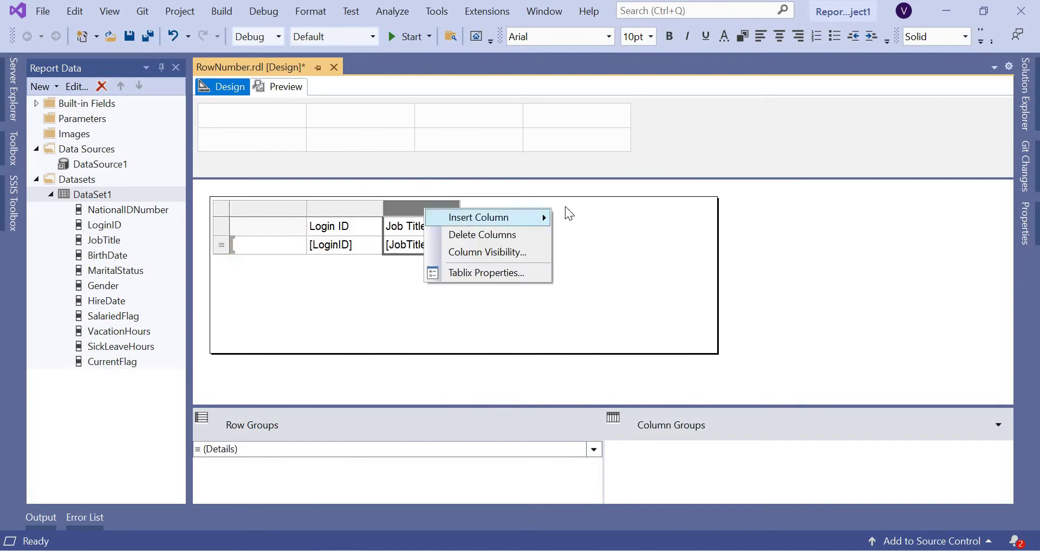
{"action": "mouse_move", "coordinate": [526, 217]}
{"action": "left_click", "coordinate": [592, 237]}
{"action": "left_click", "coordinate": [532, 242]}
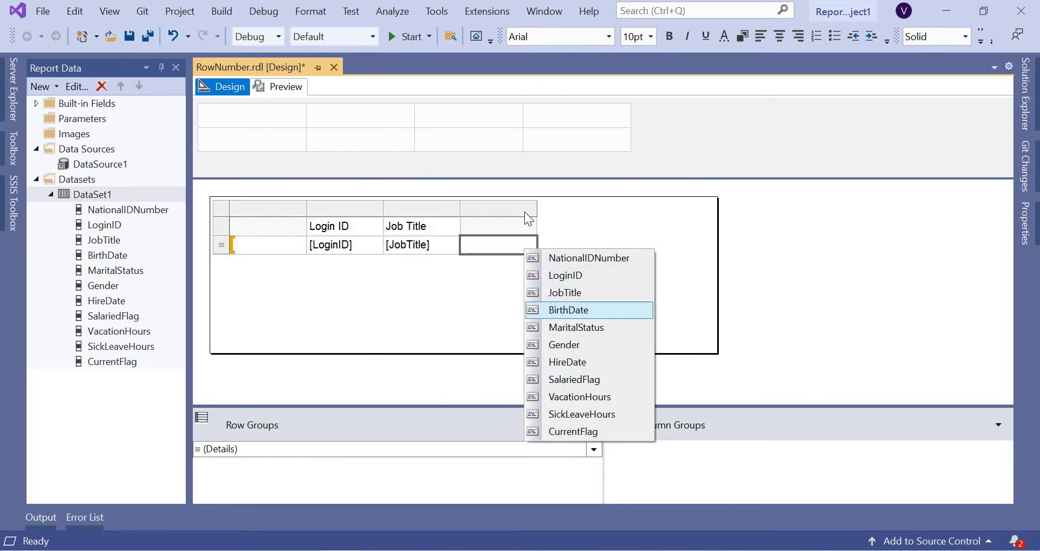
{"action": "key", "text": "Return"}
Insert a column to the right of Birth Date and assign the HireDate field to it.
{"action": "left_click", "coordinate": [511, 205]}
{"action": "right_click", "coordinate": [512, 205]}
{"action": "mouse_move", "coordinate": [603, 213]}
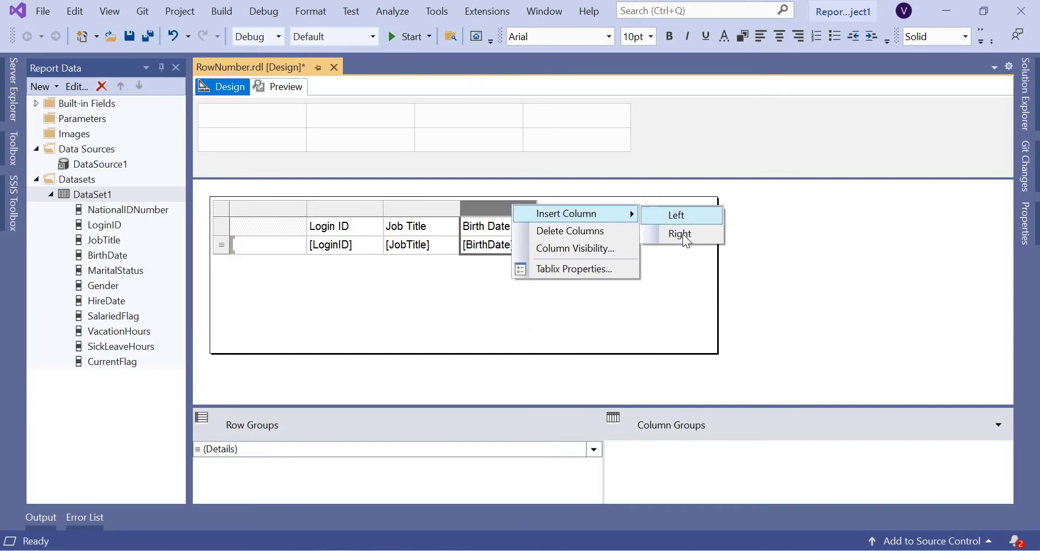
{"action": "left_click", "coordinate": [683, 237]}
{"action": "left_click", "coordinate": [607, 242]}
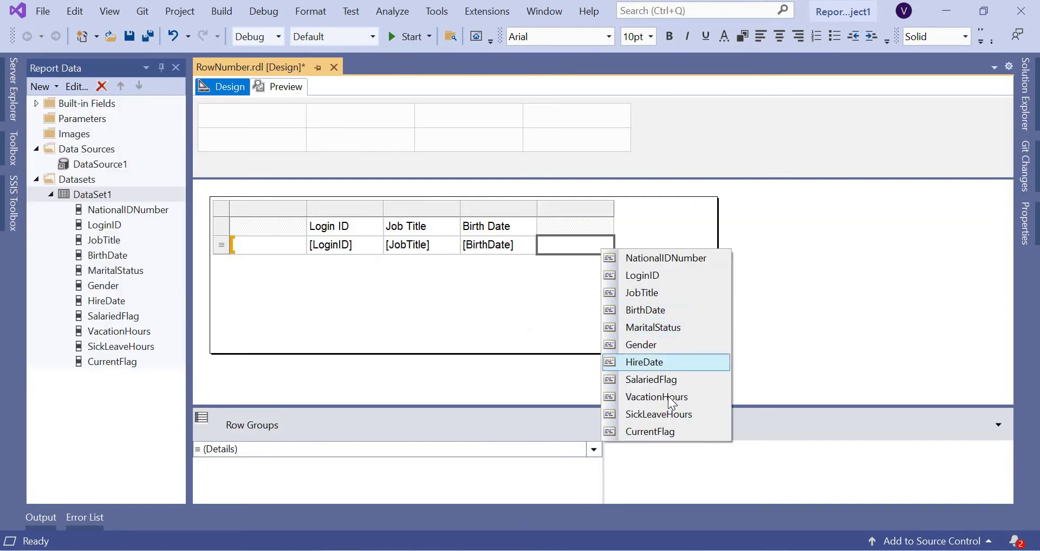
{"action": "left_click", "coordinate": [649, 362]}
{"action": "left_click", "coordinate": [268, 132]}
Preview the report and check its last and first pages, then return to the design.
{"action": "left_click", "coordinate": [286, 87]}
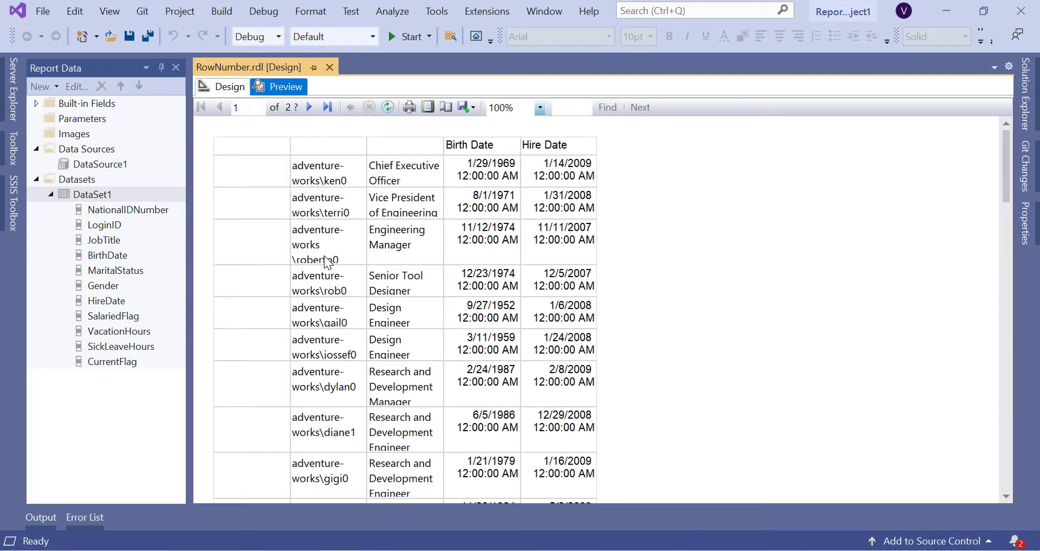
{"action": "left_click", "coordinate": [329, 107]}
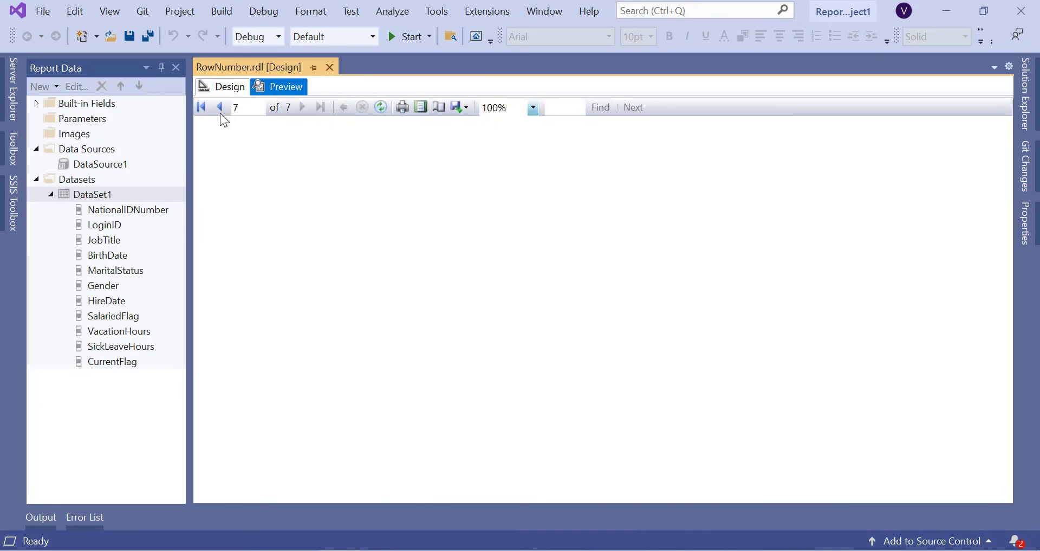
{"action": "left_click", "coordinate": [201, 107]}
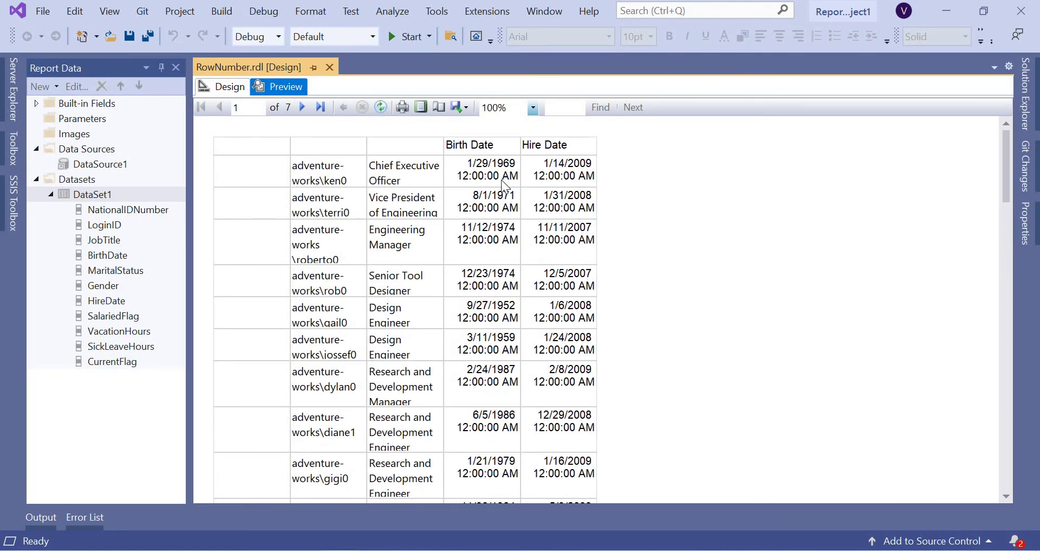
{"action": "left_click", "coordinate": [222, 87]}
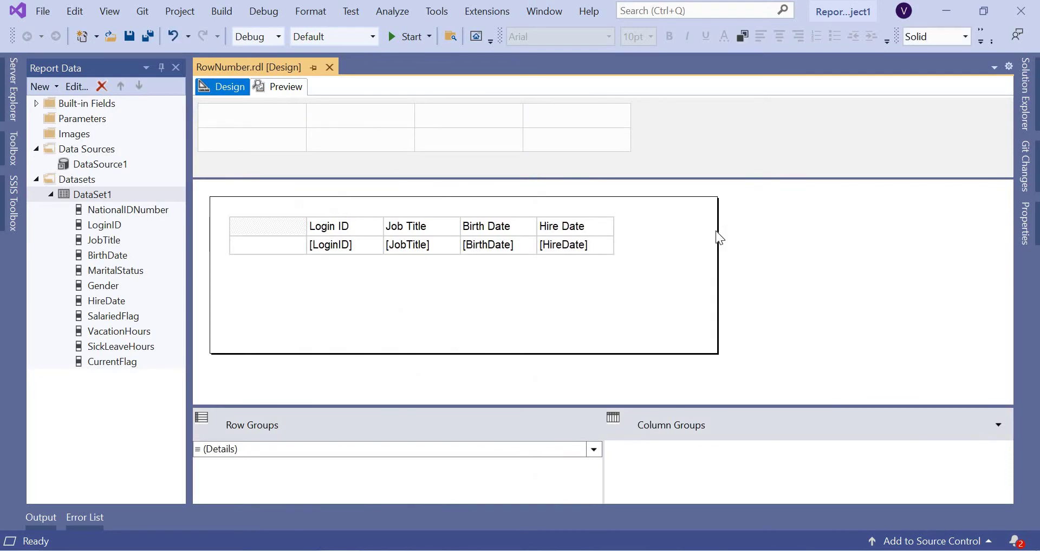
Widen the report body and enlarge the Hire Date, Birth Date, Job Title and Login ID columns.
{"action": "left_click_drag", "start_coordinate": [716, 227], "coordinate": [805, 228]}
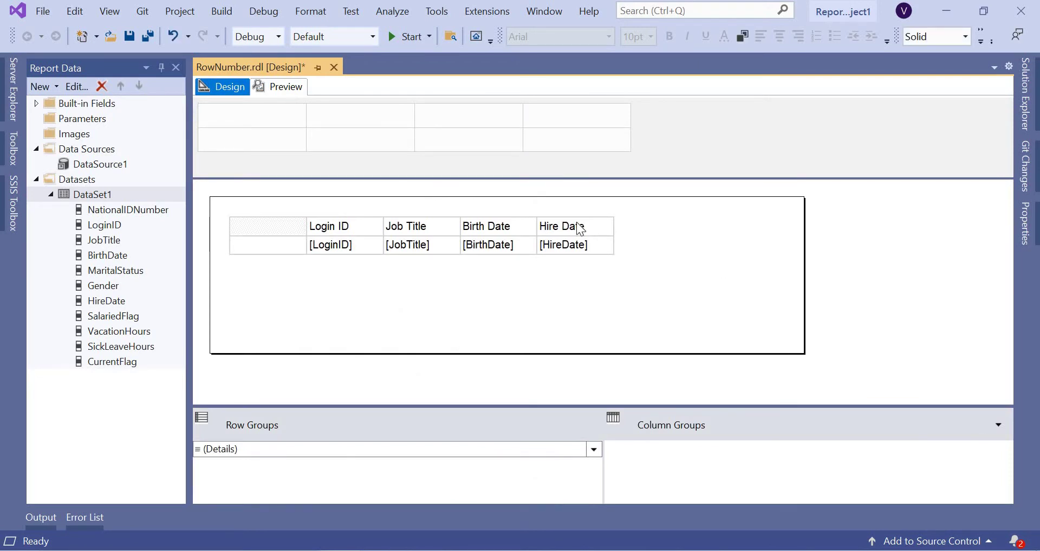
{"action": "left_click", "coordinate": [577, 217]}
{"action": "left_click", "coordinate": [577, 211]}
{"action": "left_click_drag", "start_coordinate": [615, 209], "coordinate": [655, 209]}
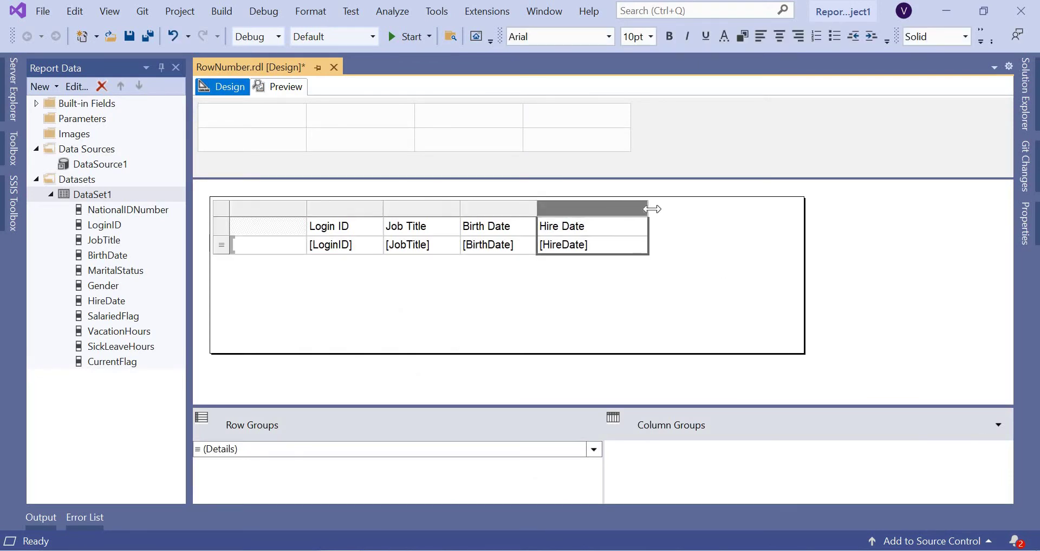
{"action": "left_click_drag", "start_coordinate": [537, 209], "coordinate": [568, 209]}
{"action": "left_click_drag", "start_coordinate": [459, 209], "coordinate": [485, 209]}
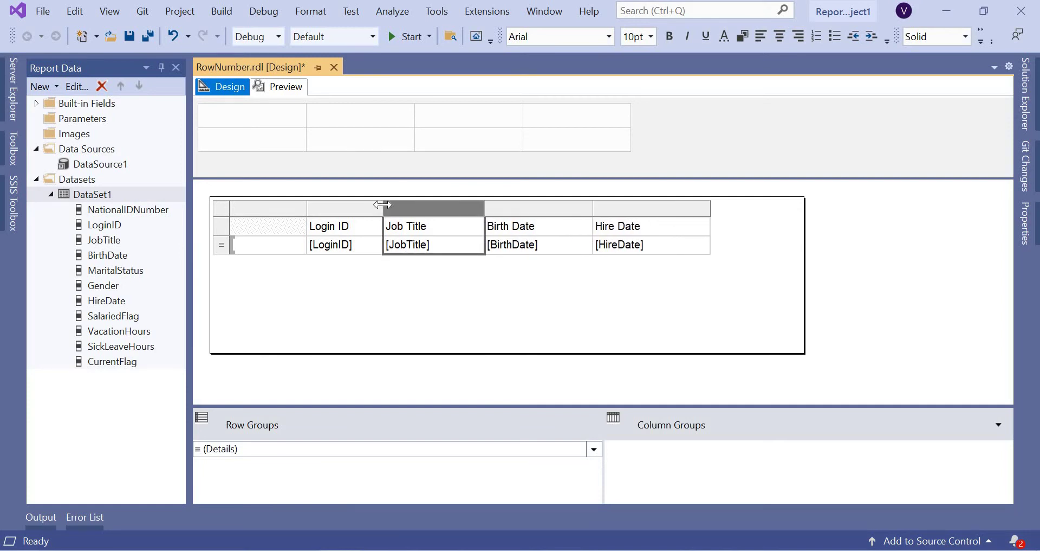
{"action": "left_click", "coordinate": [383, 209]}
{"action": "left_click_drag", "start_coordinate": [383, 210], "coordinate": [417, 209]}
Preview the report with the widened columns and check the Login ID and Job Title headers in the design.
{"action": "left_click", "coordinate": [287, 89]}
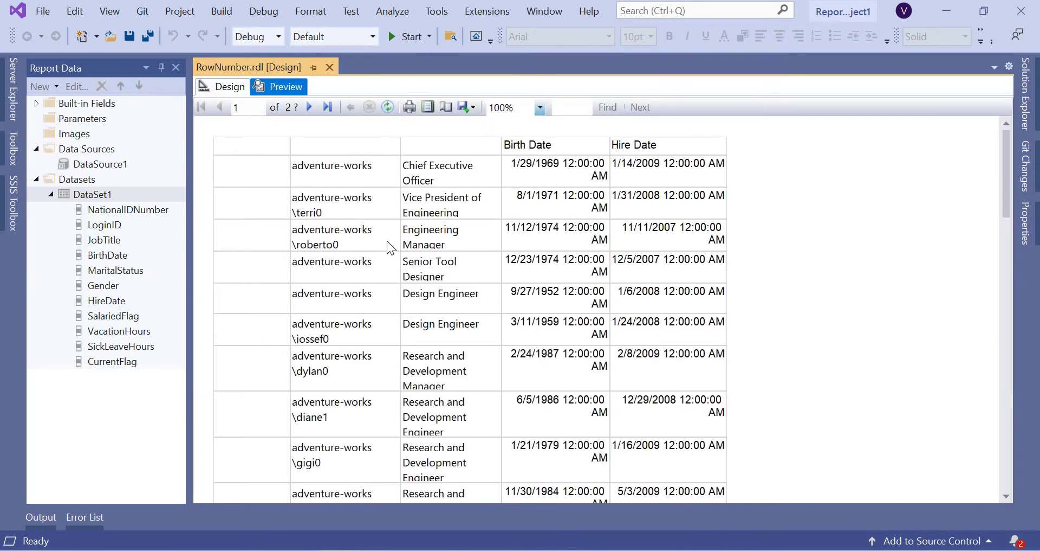
{"action": "left_click", "coordinate": [390, 108]}
{"action": "left_click", "coordinate": [223, 87]}
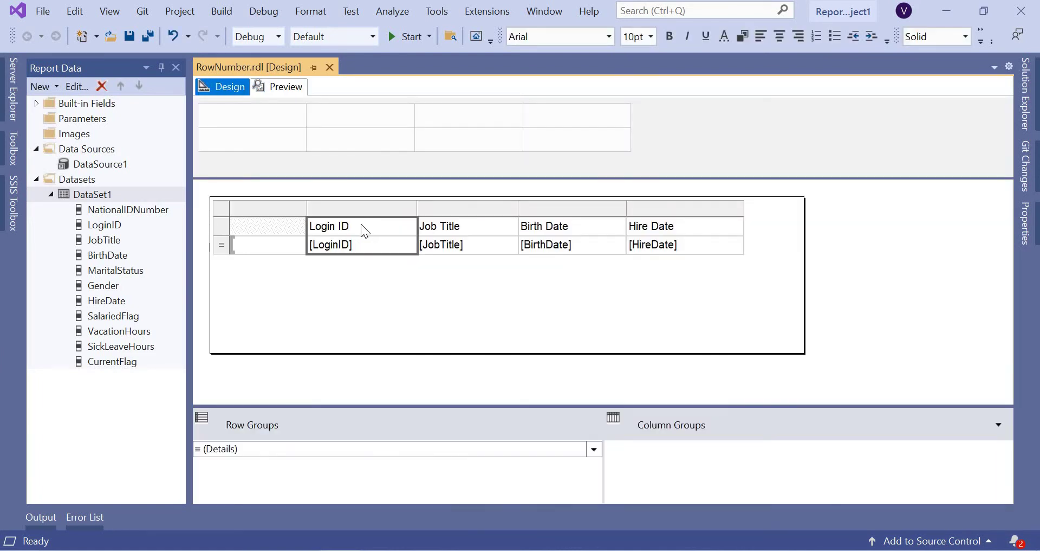
{"action": "left_click", "coordinate": [362, 224]}
{"action": "left_click", "coordinate": [462, 237]}
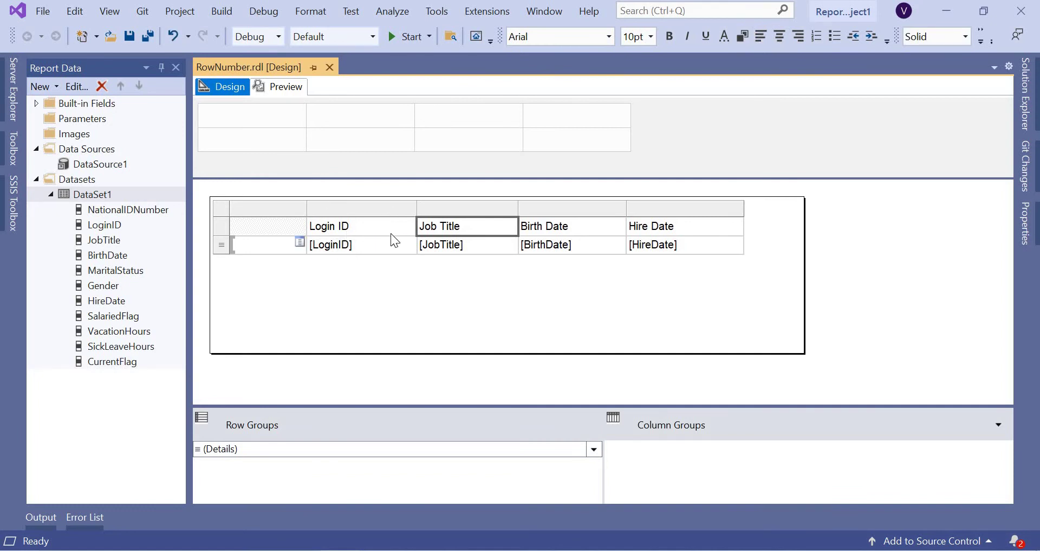
{"action": "left_click", "coordinate": [287, 87]}
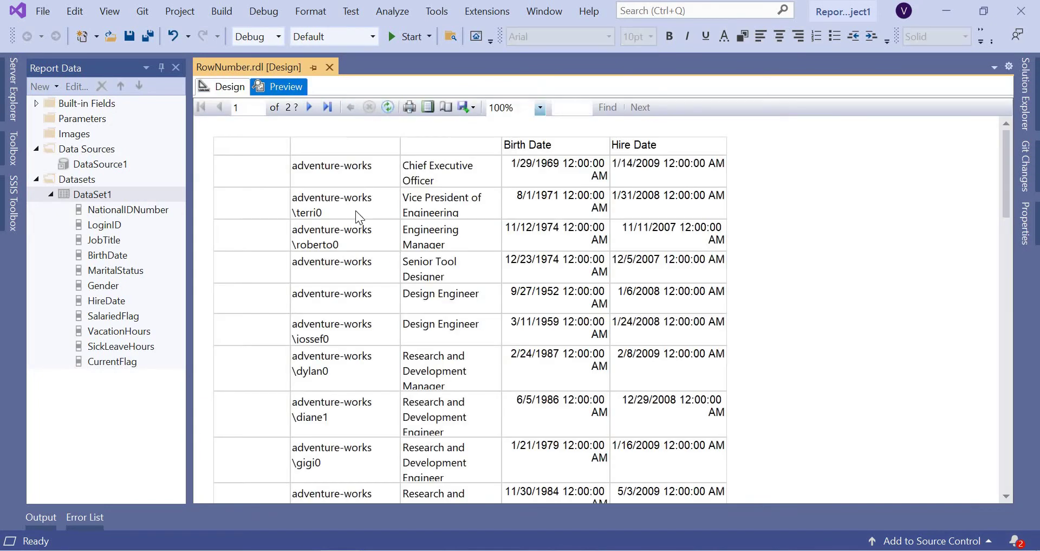
{"action": "left_click", "coordinate": [222, 87]}
Assign the NationalIDNumber field to the table's empty first column and preview the report.
{"action": "left_click", "coordinate": [302, 245]}
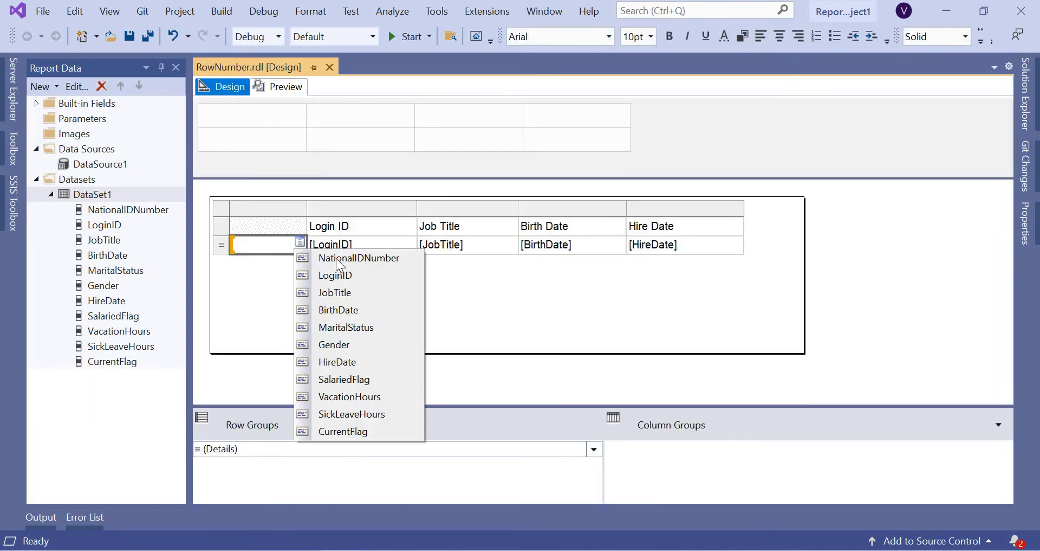
{"action": "left_click", "coordinate": [347, 256]}
{"action": "left_click", "coordinate": [290, 88]}
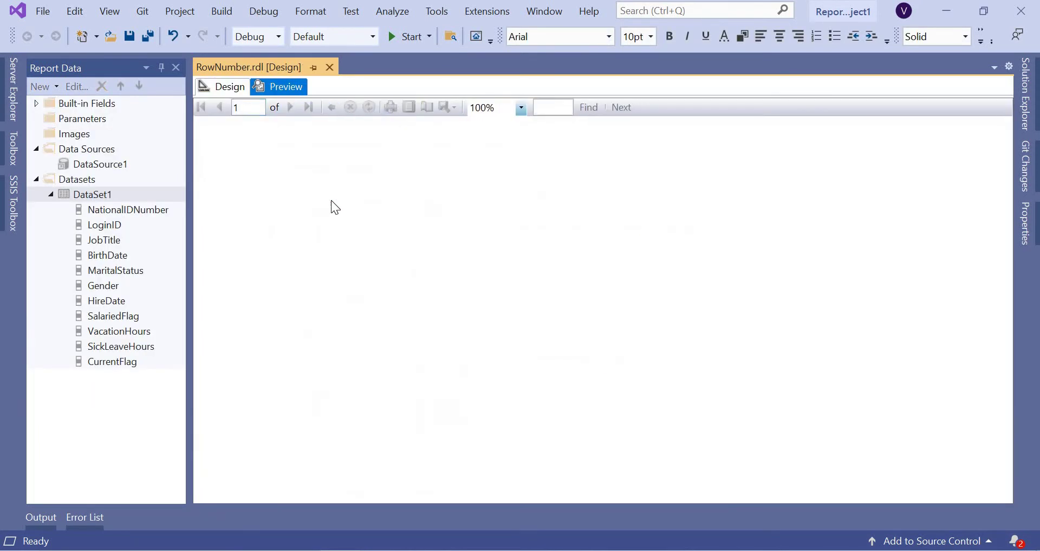
{"action": "left_click", "coordinate": [389, 107]}
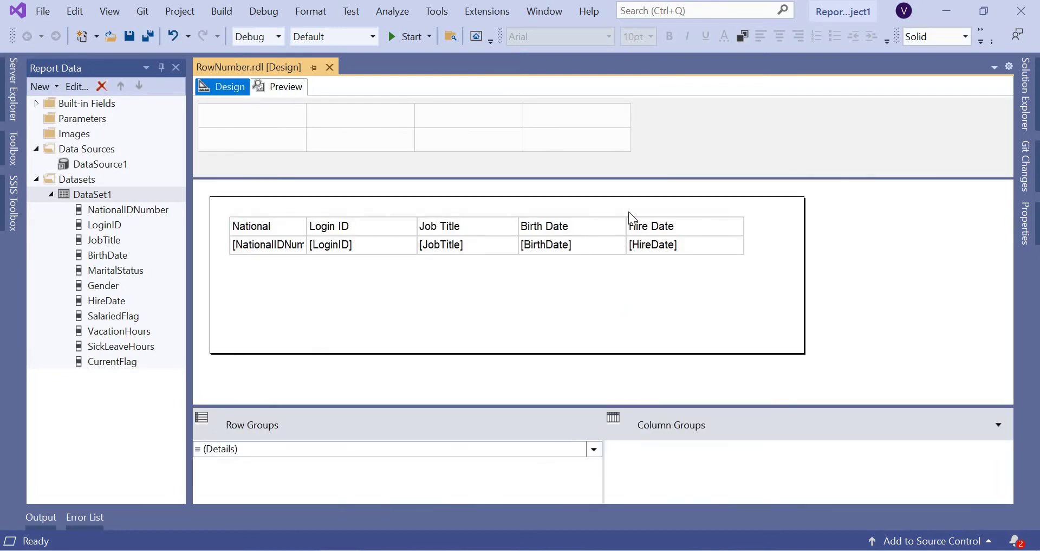
Widen the Birth Date and Hire Date columns slightly and check the dates in the report preview.
{"action": "left_click", "coordinate": [627, 218]}
{"action": "left_click_drag", "start_coordinate": [628, 211], "coordinate": [636, 210]}
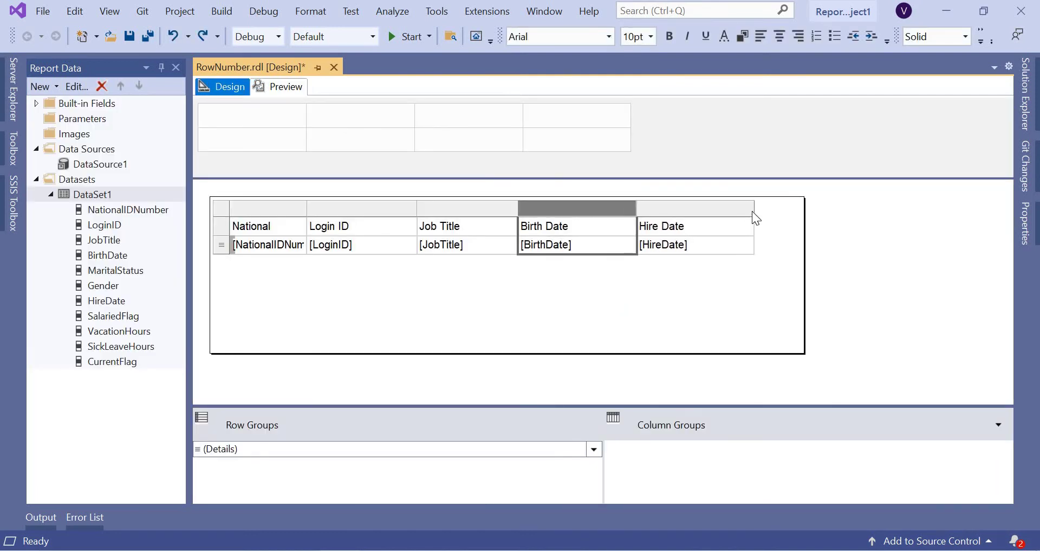
{"action": "left_click_drag", "start_coordinate": [756, 211], "coordinate": [764, 211]}
{"action": "left_click", "coordinate": [289, 87]}
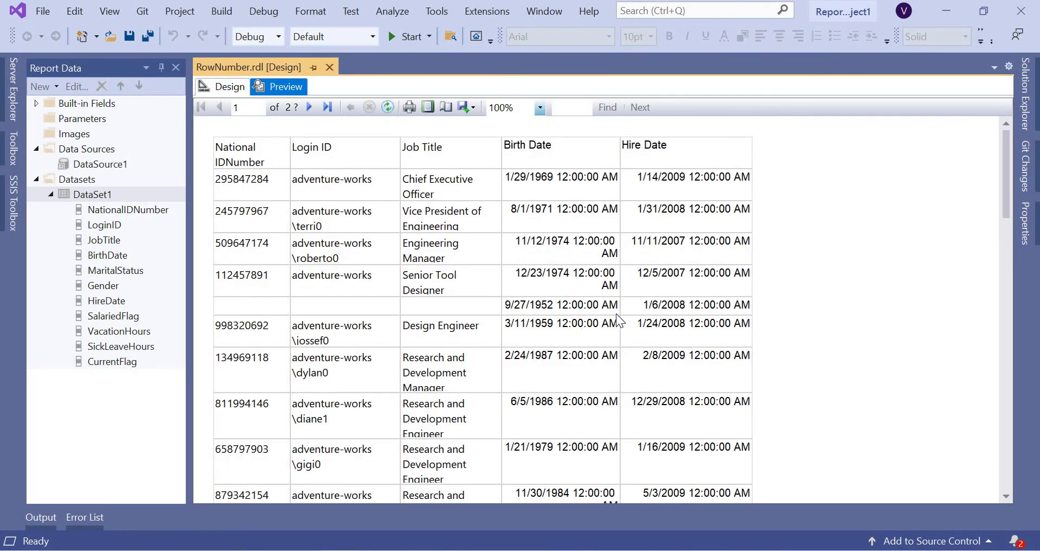
{"action": "scroll", "coordinate": [590, 424], "scroll_direction": "down", "scroll_amount": 3}
{"action": "scroll", "coordinate": [591, 422], "scroll_direction": "up", "scroll_amount": 3}
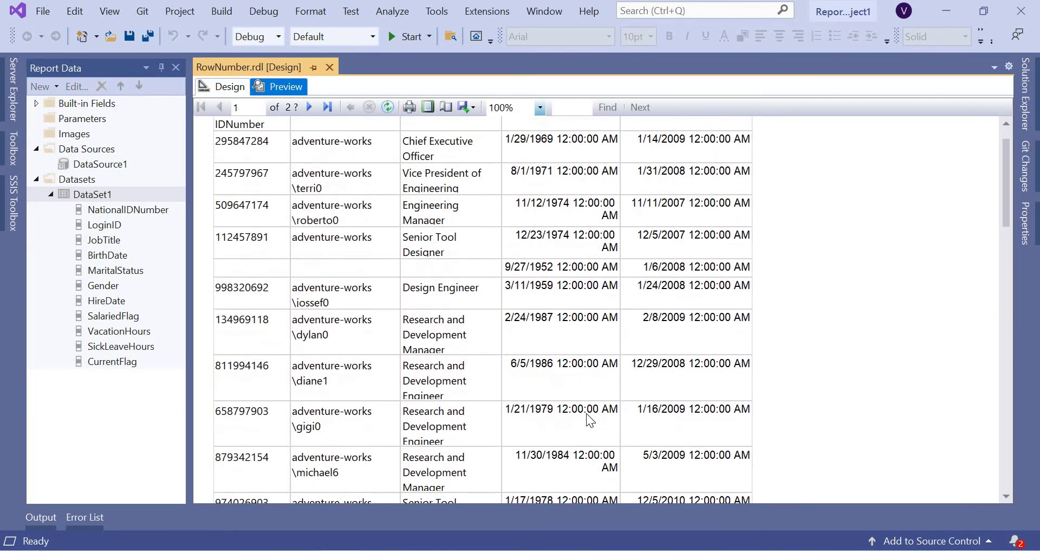
Try a wider Job Title column, check it in the preview, and undo the widening.
{"action": "left_click", "coordinate": [226, 86]}
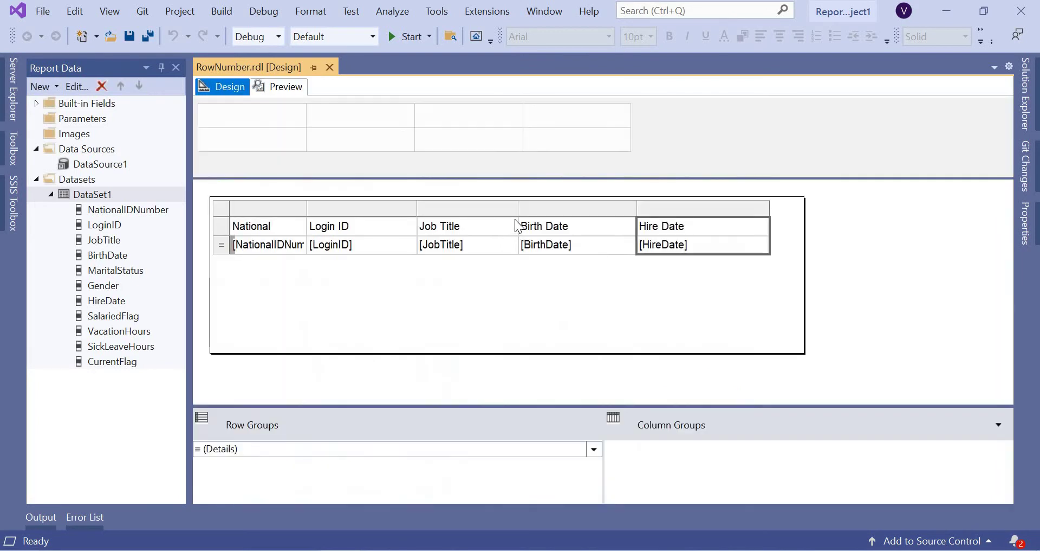
{"action": "left_click_drag", "start_coordinate": [517, 210], "coordinate": [539, 210]}
{"action": "left_click", "coordinate": [278, 87]}
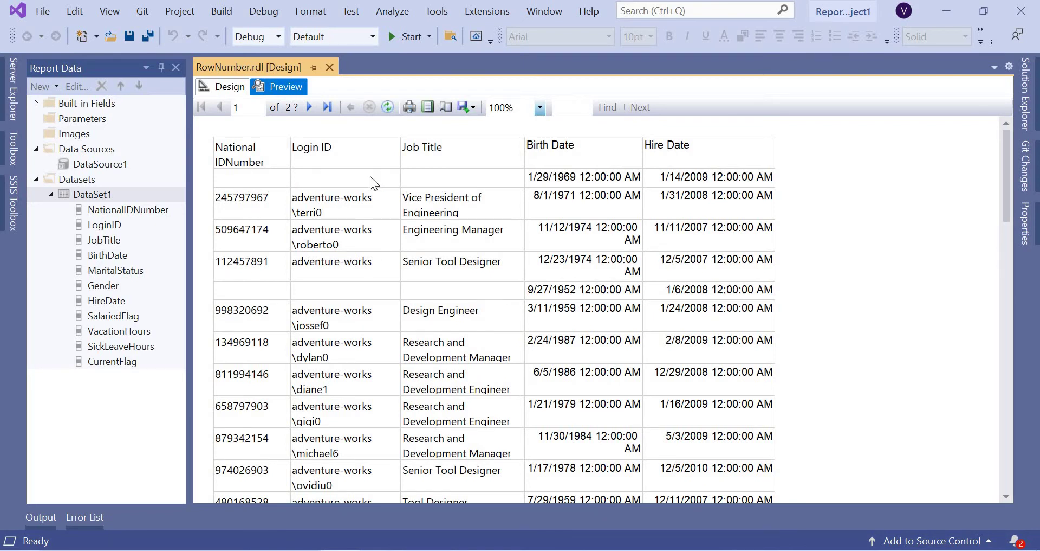
{"action": "left_click", "coordinate": [230, 88]}
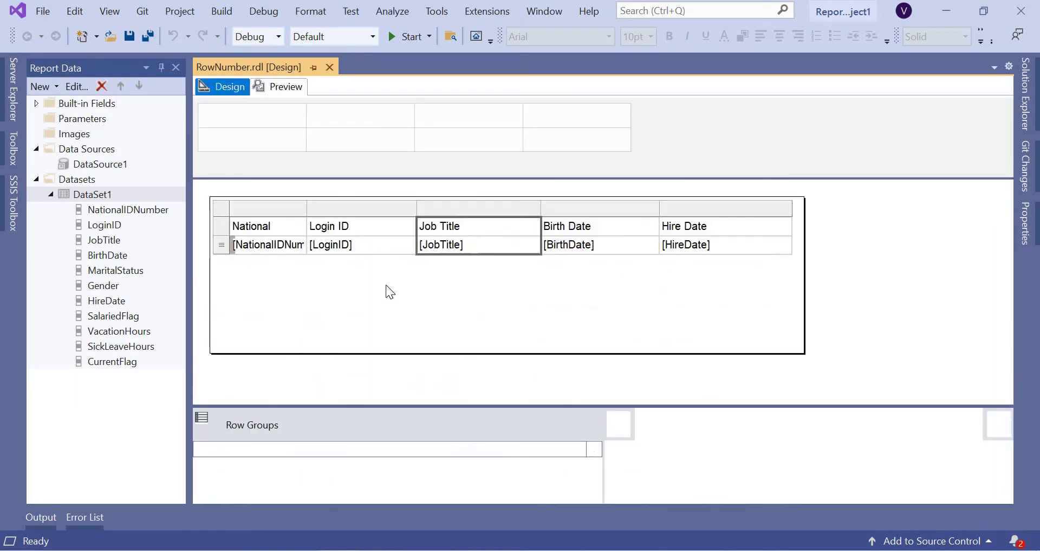
{"action": "key", "text": "ctrl+z"}
{"action": "left_click", "coordinate": [279, 87]}
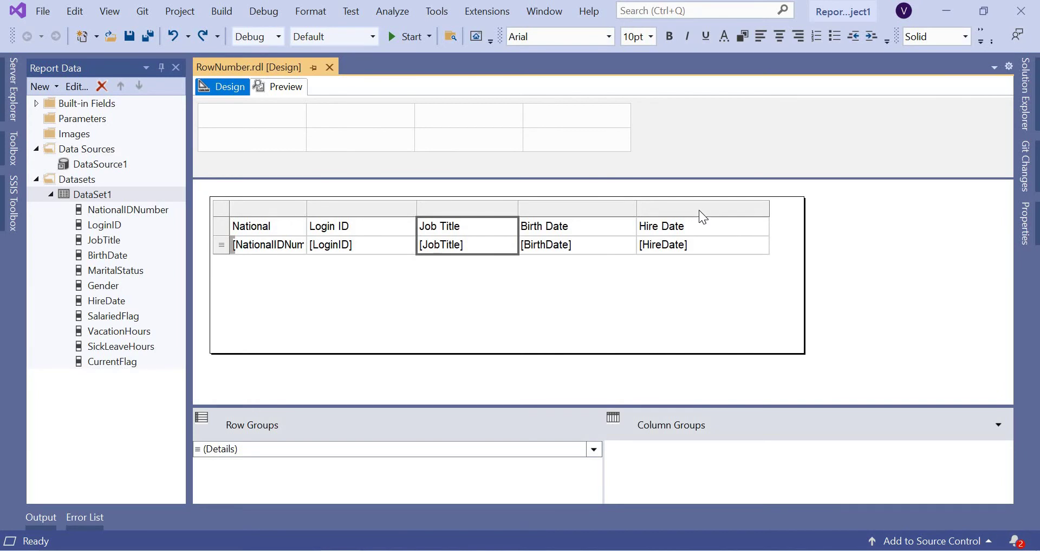
Insert an empty column to the right of Hire Date, extend the report body slightly past it, and preview the report.
{"action": "left_click", "coordinate": [713, 210]}
{"action": "right_click", "coordinate": [714, 211]}
{"action": "mouse_move", "coordinate": [823, 219]}
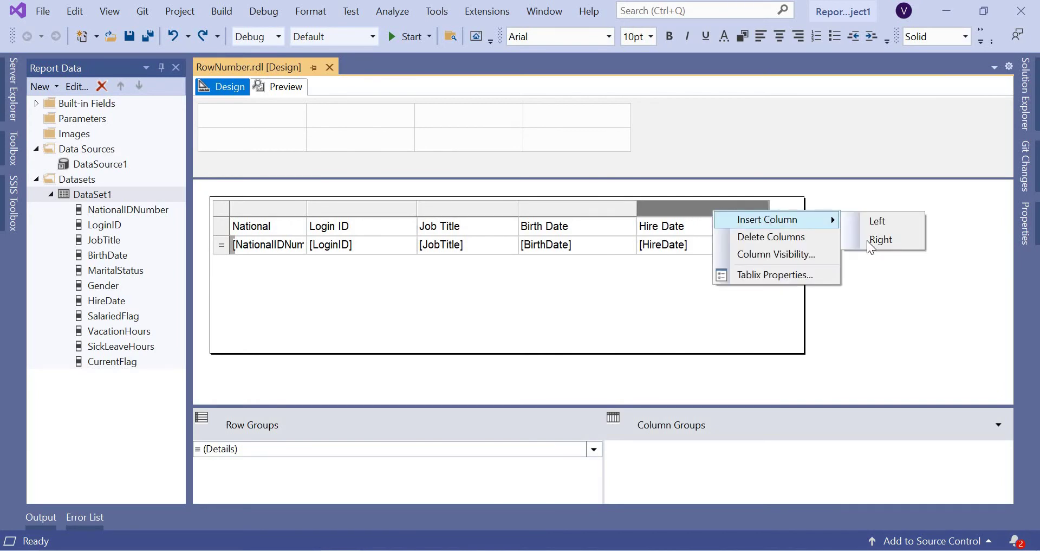
{"action": "left_click", "coordinate": [845, 238]}
{"action": "left_click_drag", "start_coordinate": [848, 322], "coordinate": [856, 314]}
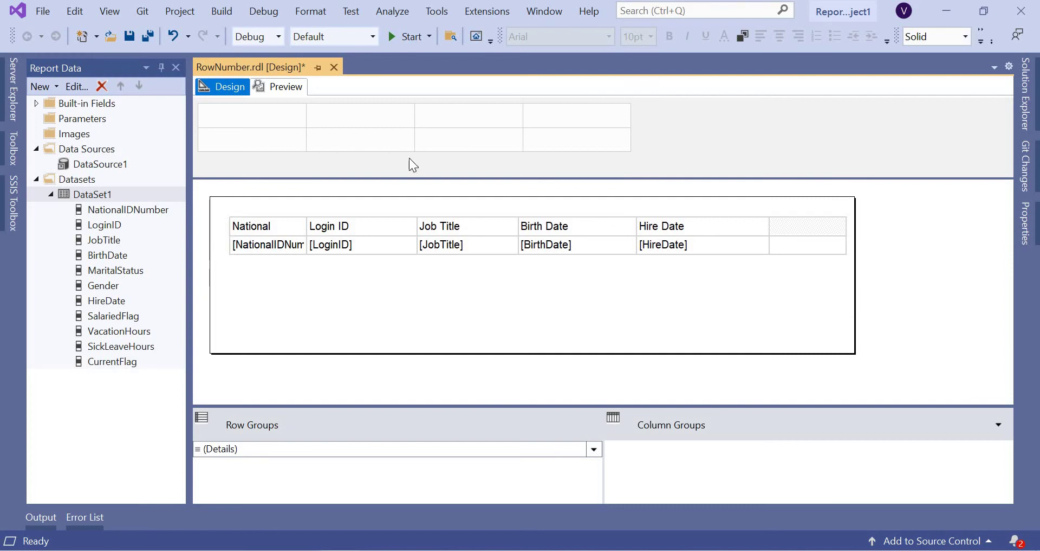
{"action": "left_click", "coordinate": [287, 88]}
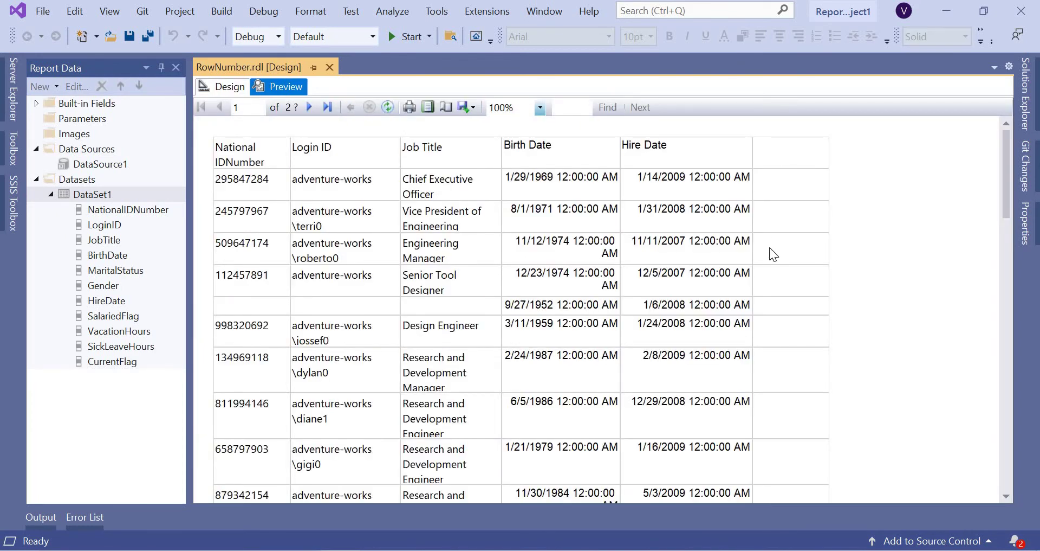
{"action": "left_click", "coordinate": [223, 87]}
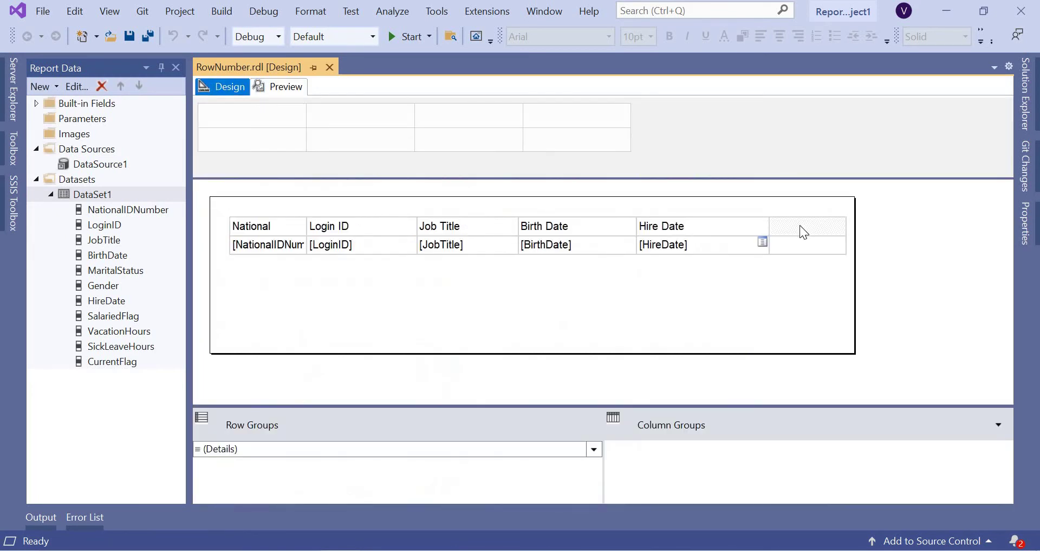
Enter S NO as the header of the empty last column.
{"action": "left_click", "coordinate": [799, 226]}
{"action": "left_click", "coordinate": [800, 226]}
{"action": "type", "text": "S NO"}
{"action": "left_click", "coordinate": [247, 286]}
Format the table's header row as bold italic with a pink background and check it in the preview.
{"action": "left_click", "coordinate": [221, 226]}
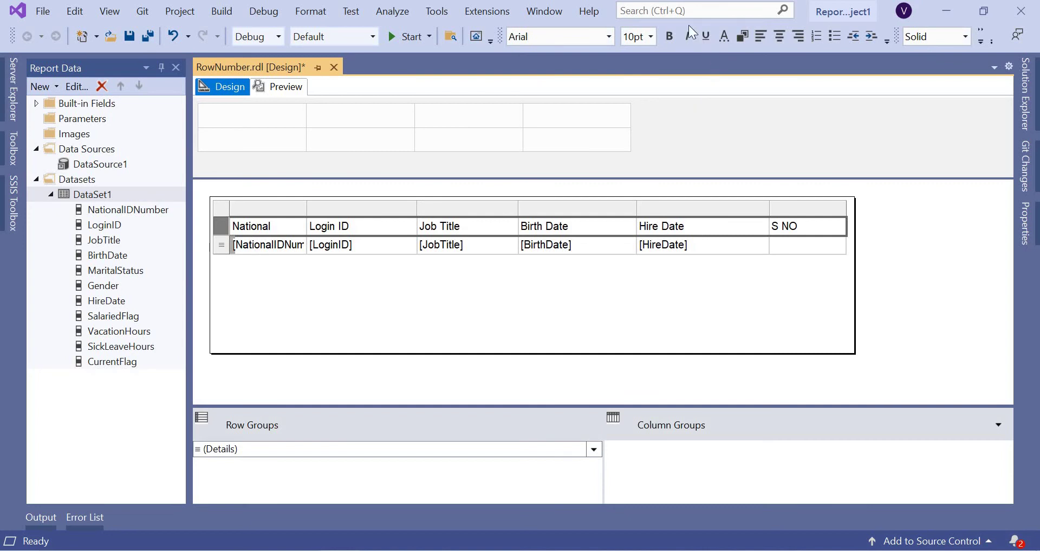
{"action": "left_click", "coordinate": [689, 37]}
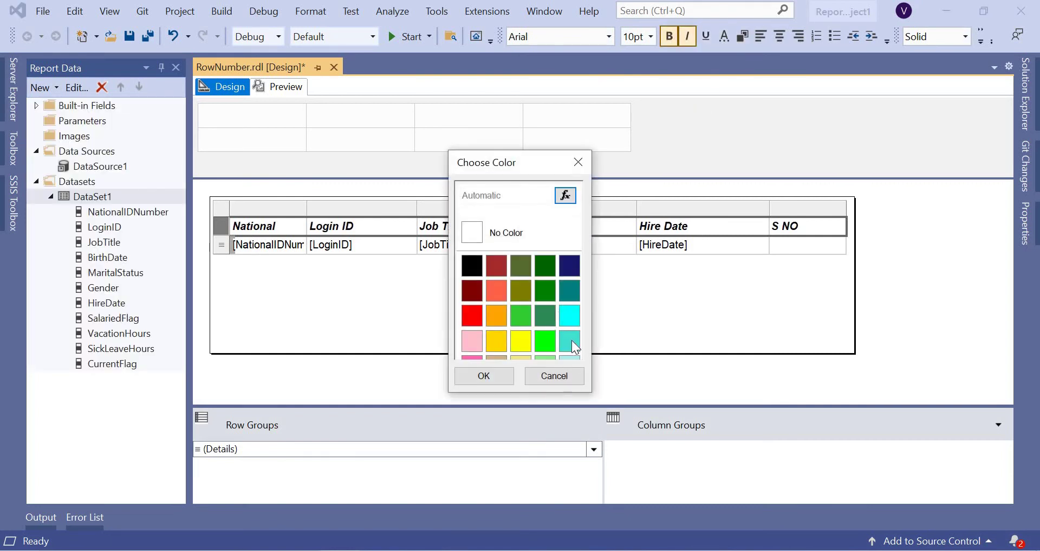
{"action": "left_click", "coordinate": [472, 341]}
{"action": "left_click", "coordinate": [480, 376]}
{"action": "left_click", "coordinate": [288, 95]}
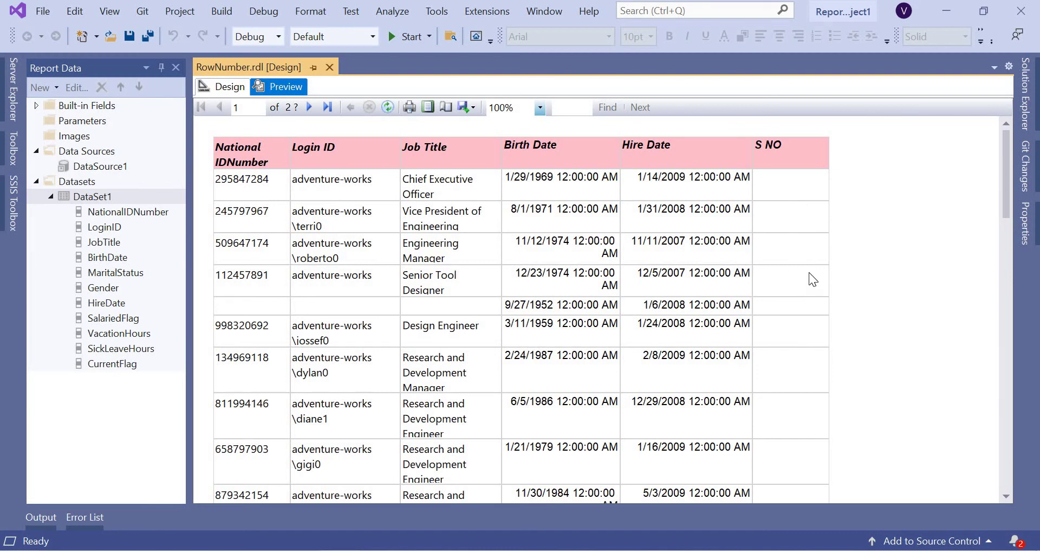
{"action": "left_click", "coordinate": [223, 86]}
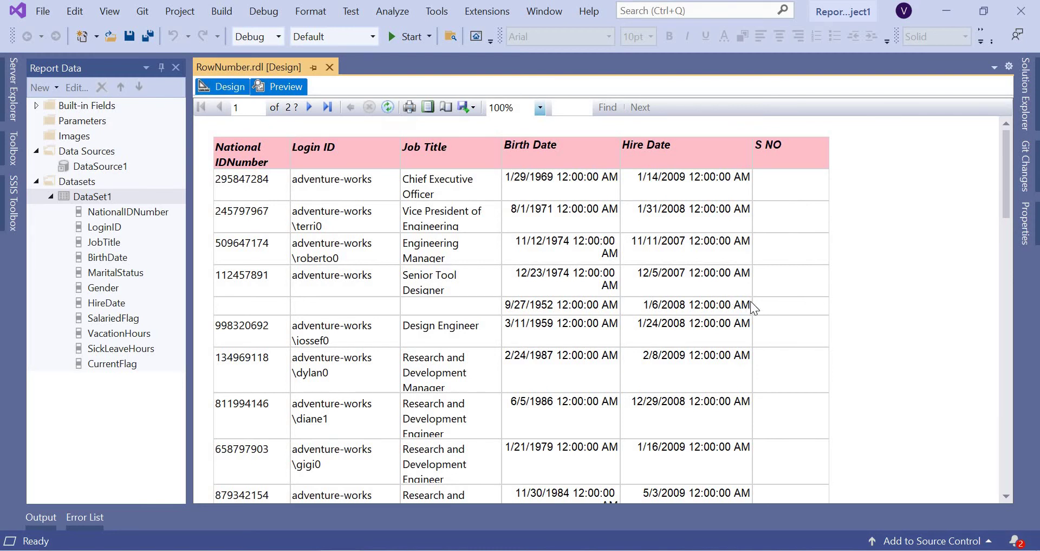
Set the expression of the detail cell under S NO to =ROWNUMBER(NOTHING).
{"action": "left_click", "coordinate": [799, 244]}
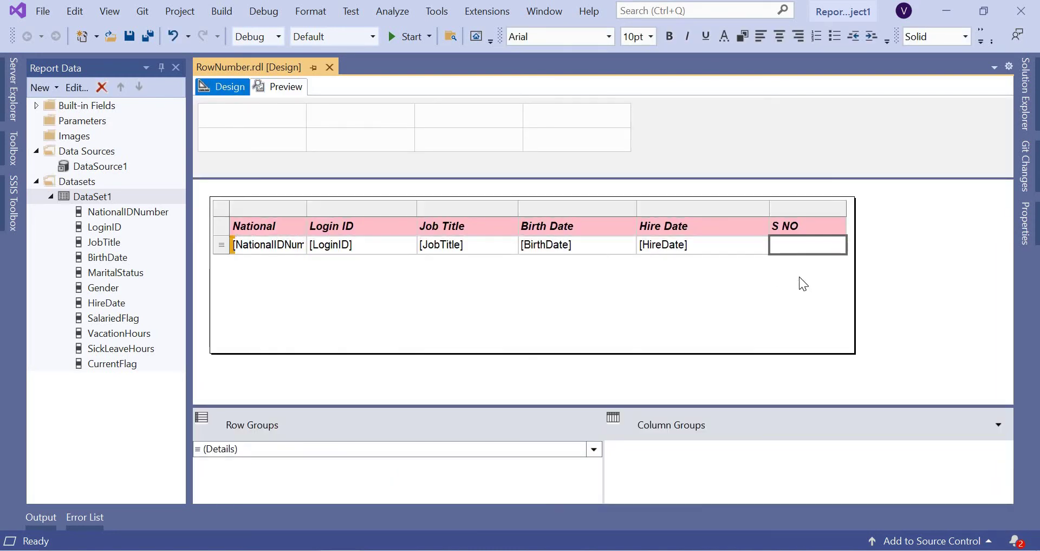
{"action": "right_click", "coordinate": [803, 247]}
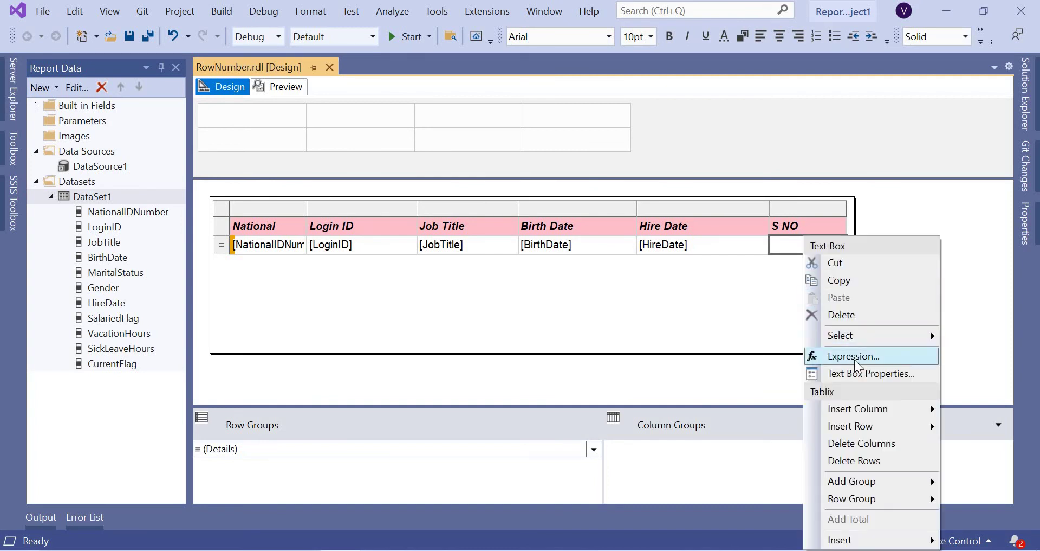
{"action": "key", "text": "Return"}
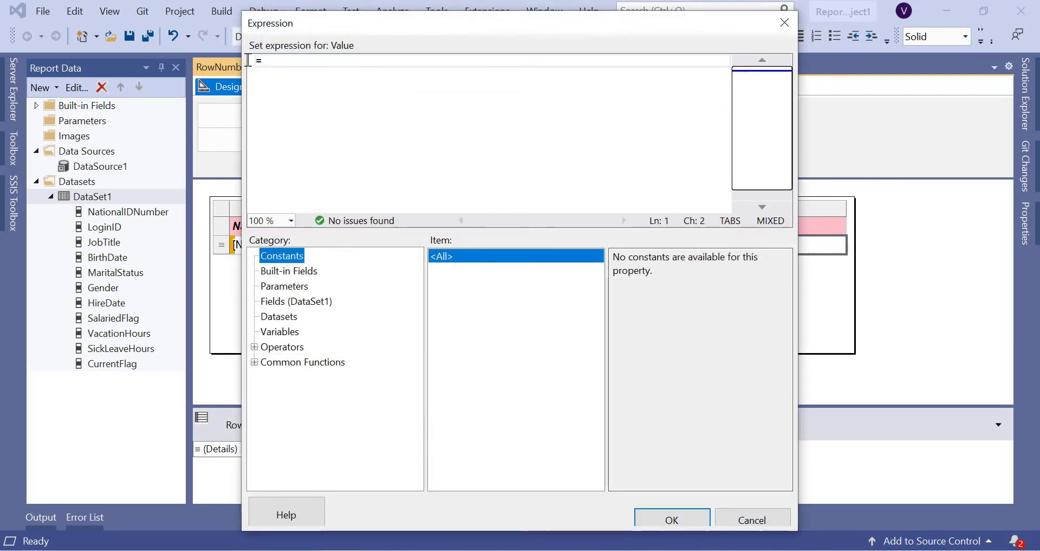
{"action": "left_click_drag", "start_coordinate": [374, 30], "coordinate": [325, 141]}
{"action": "left_click", "coordinate": [261, 187]}
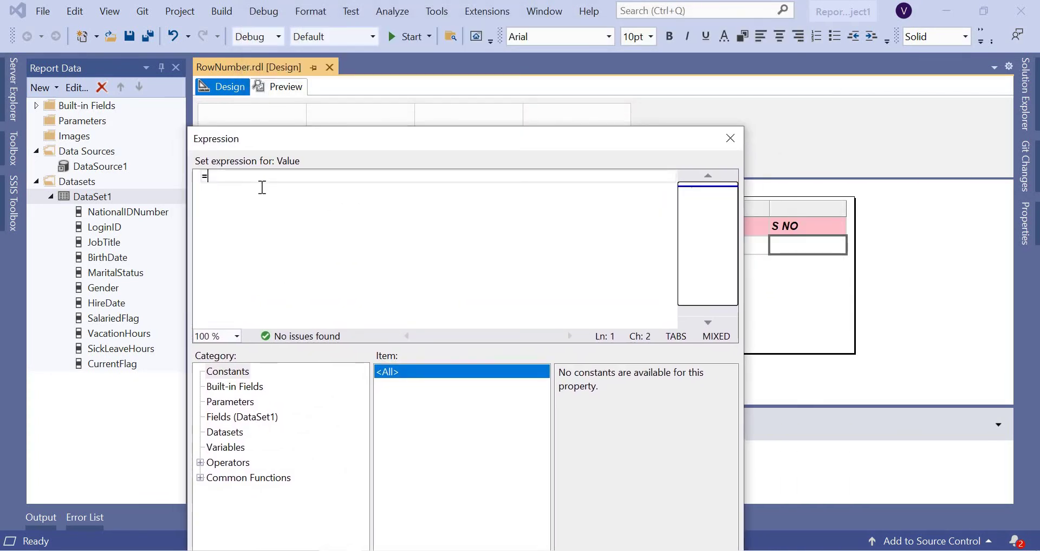
{"action": "type", "text": "ROWNUMBER"}
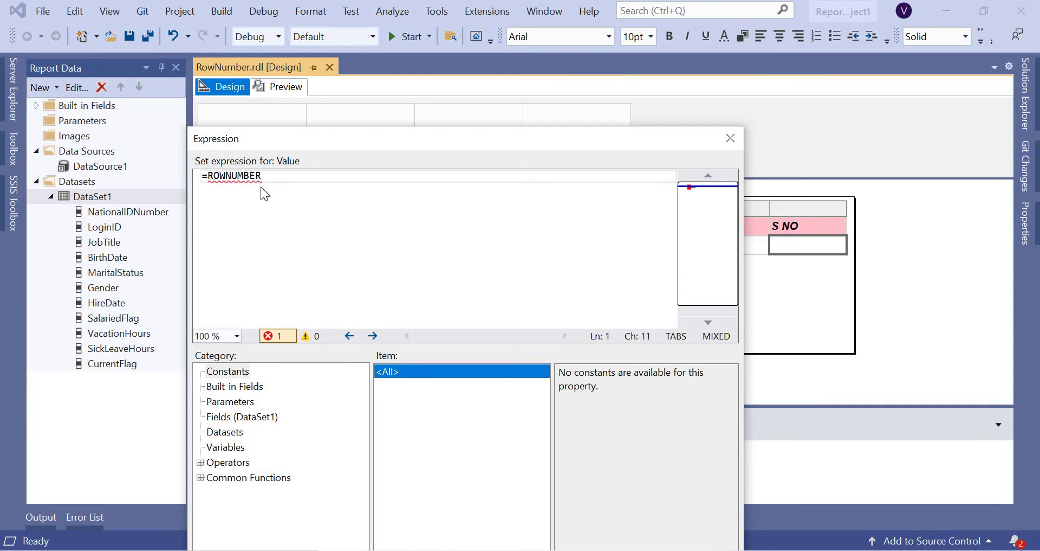
{"action": "type", "text": "("}
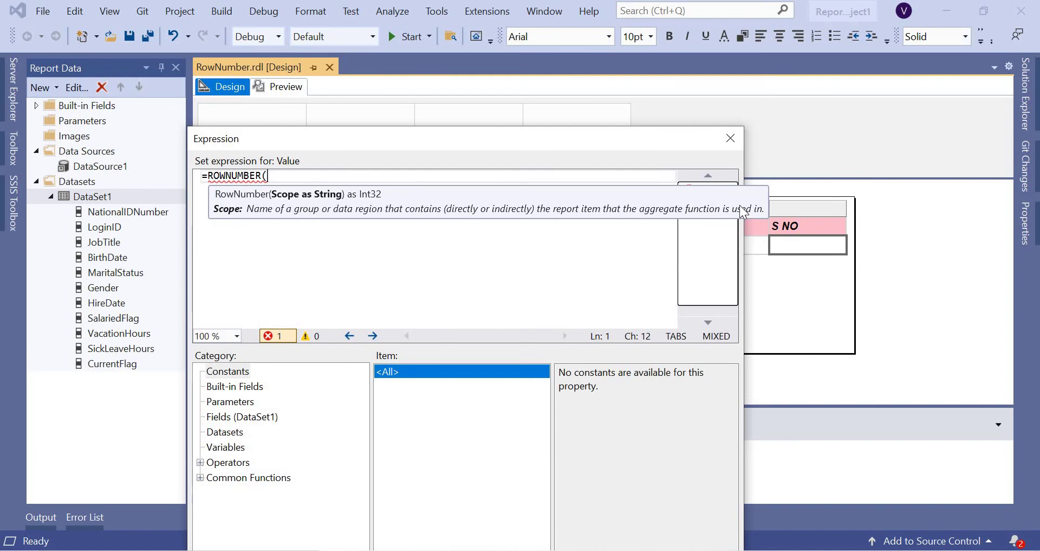
{"action": "left_click", "coordinate": [280, 178]}
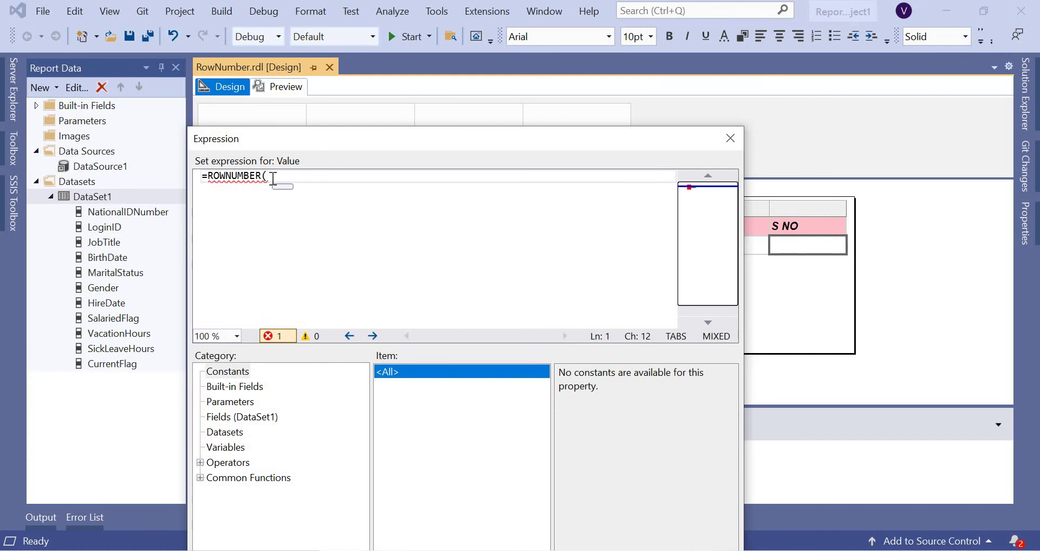
{"action": "type", "text": "NOTHIN"}
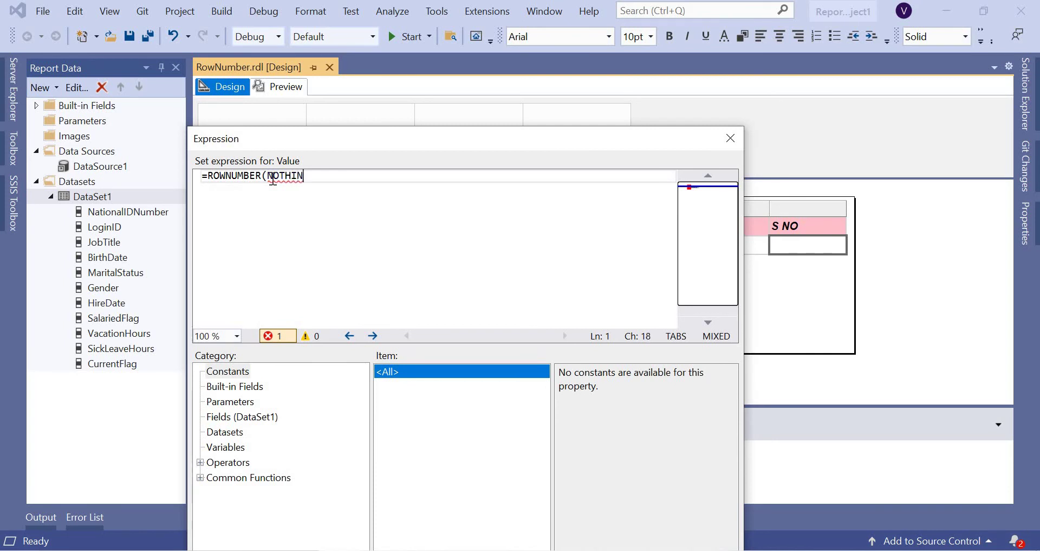
{"action": "type", "text": "G)"}
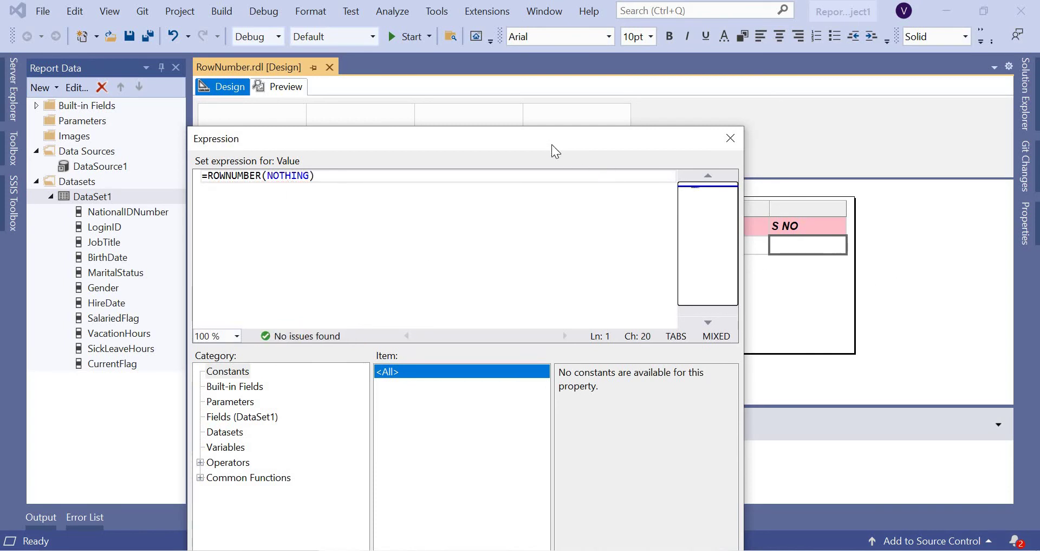
{"action": "left_click_drag", "start_coordinate": [555, 130], "coordinate": [574, 40]}
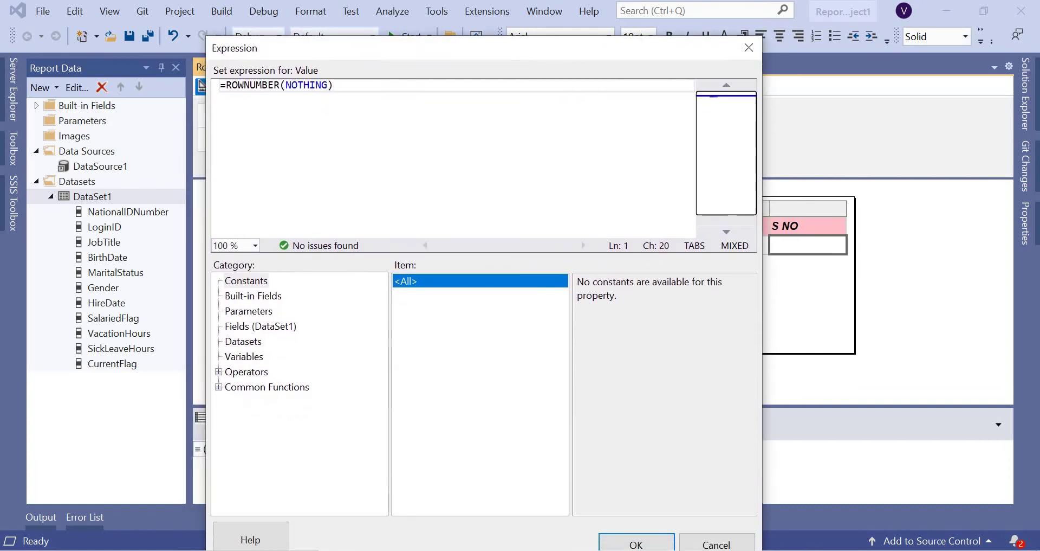
{"action": "left_click", "coordinate": [641, 546]}
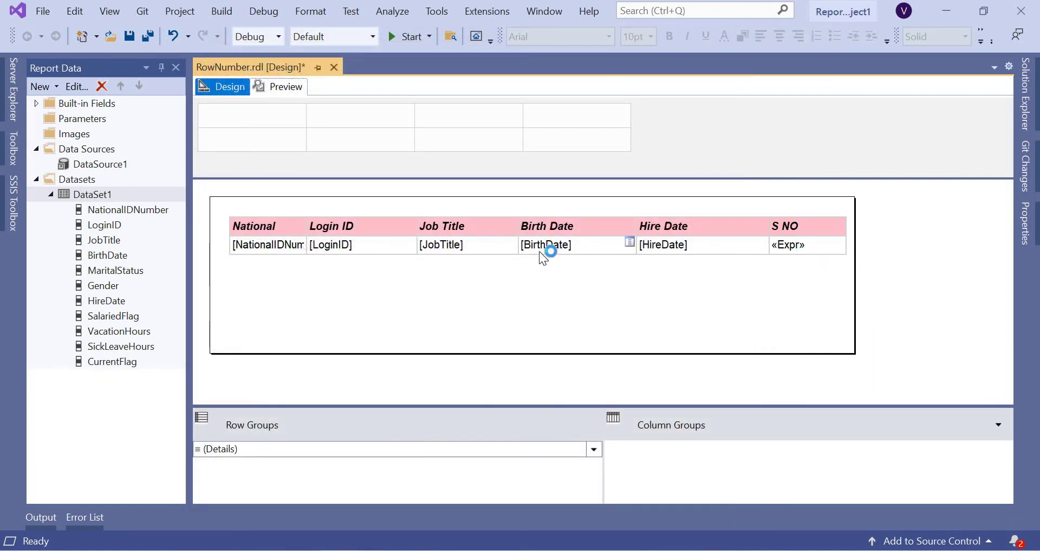
Review the expression stored in the S NO detail cell and close it without changes.
{"action": "right_click", "coordinate": [795, 247]}
{"action": "left_click", "coordinate": [829, 353]}
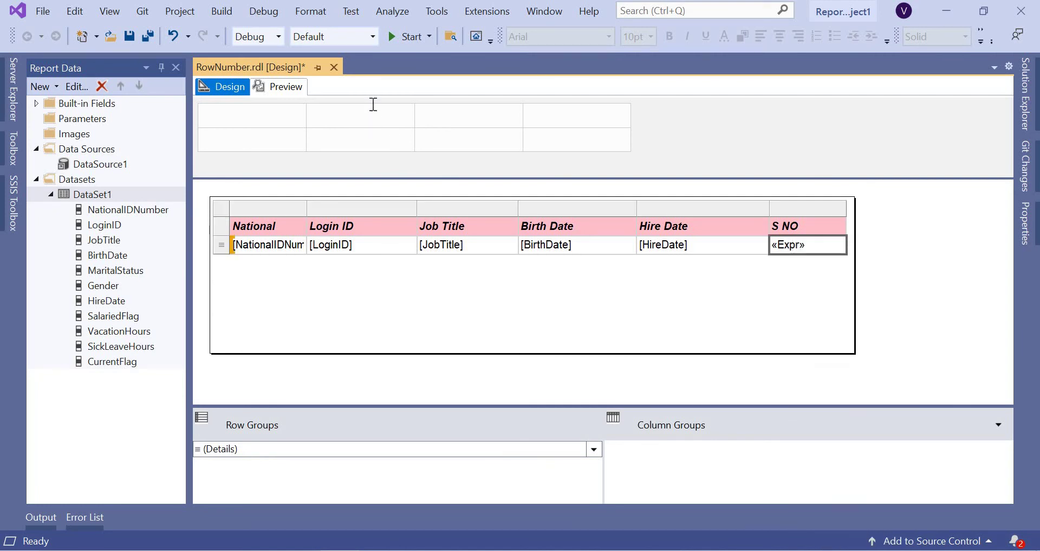
{"action": "left_click_drag", "start_coordinate": [366, 59], "coordinate": [257, 60]}
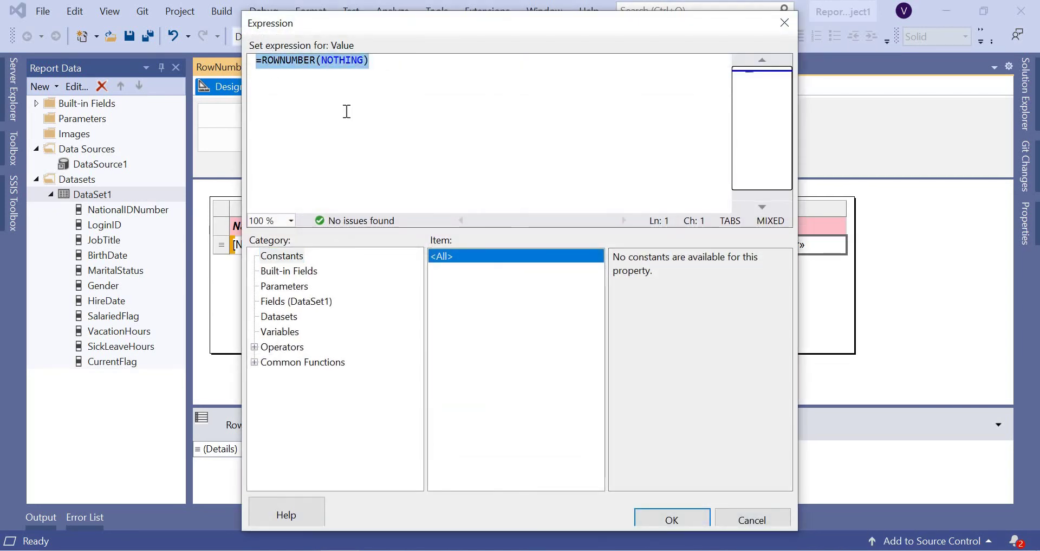
{"action": "left_click", "coordinate": [785, 23]}
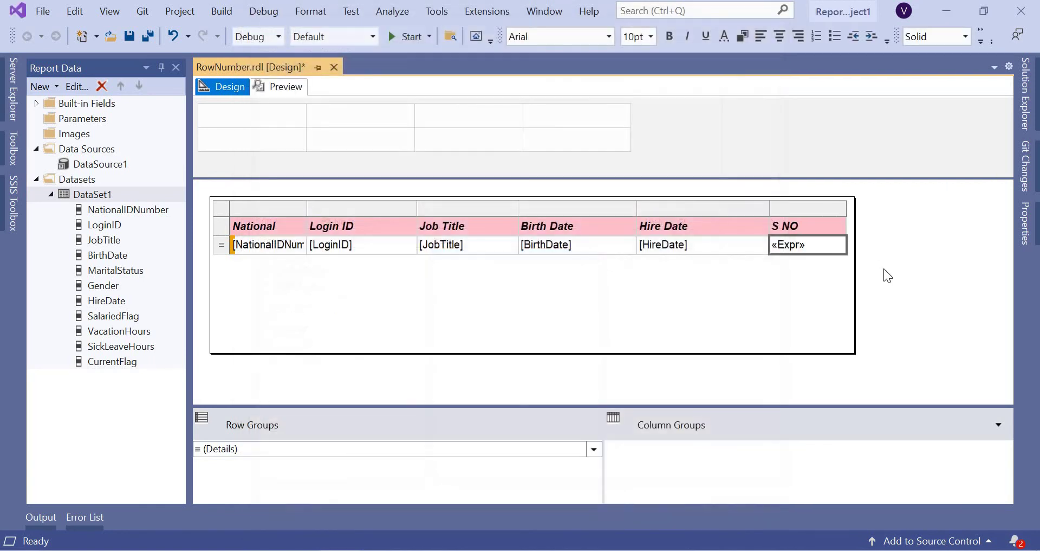
Preview the report and check the S NO numbering from the first page through the later pages.
{"action": "left_click", "coordinate": [301, 92]}
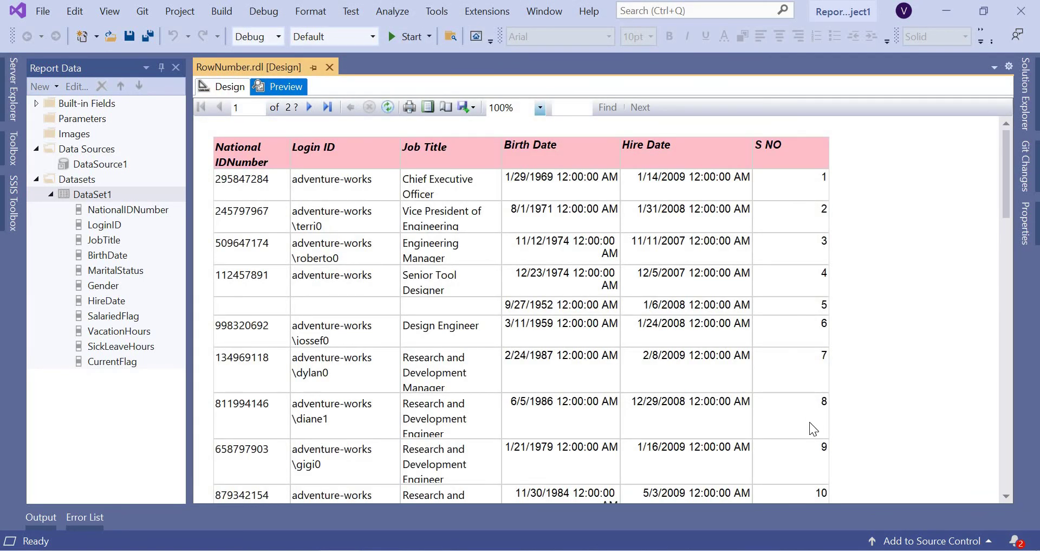
{"action": "scroll", "coordinate": [809, 422], "scroll_direction": "down", "scroll_amount": 10}
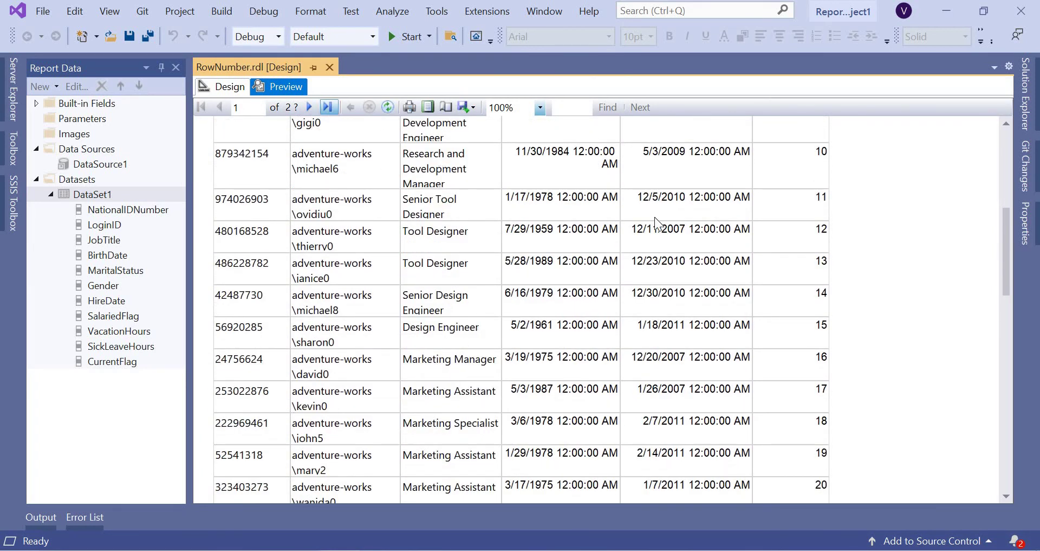
{"action": "scroll", "coordinate": [833, 324], "scroll_direction": "up", "scroll_amount": 3}
{"action": "scroll", "coordinate": [967, 404], "scroll_direction": "down", "scroll_amount": 1}
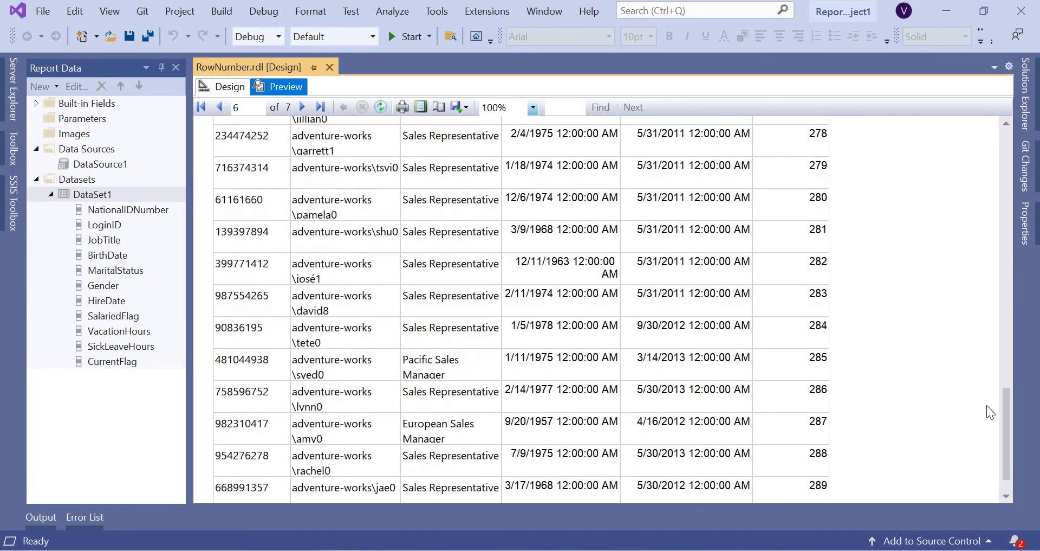
{"action": "left_click_drag", "start_coordinate": [1007, 437], "coordinate": [1007, 454]}
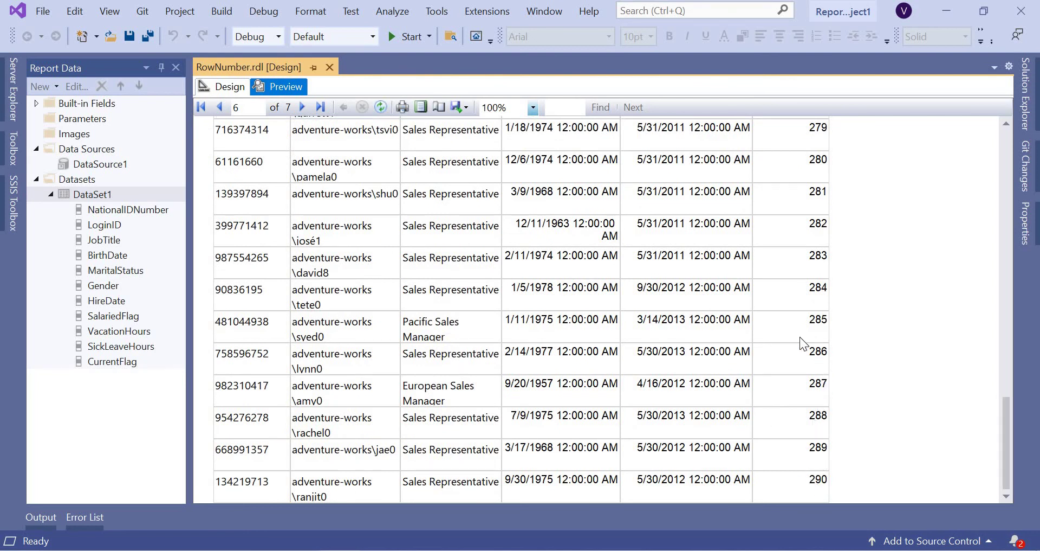
{"action": "scroll", "coordinate": [797, 330], "scroll_direction": "up", "scroll_amount": 5}
{"action": "scroll", "coordinate": [788, 327], "scroll_direction": "down", "scroll_amount": 3}
{"action": "scroll", "coordinate": [814, 452], "scroll_direction": "down", "scroll_amount": 2}
Return to the report design, widen the report body, and insert a column to the right of S NO.
{"action": "left_click", "coordinate": [226, 87]}
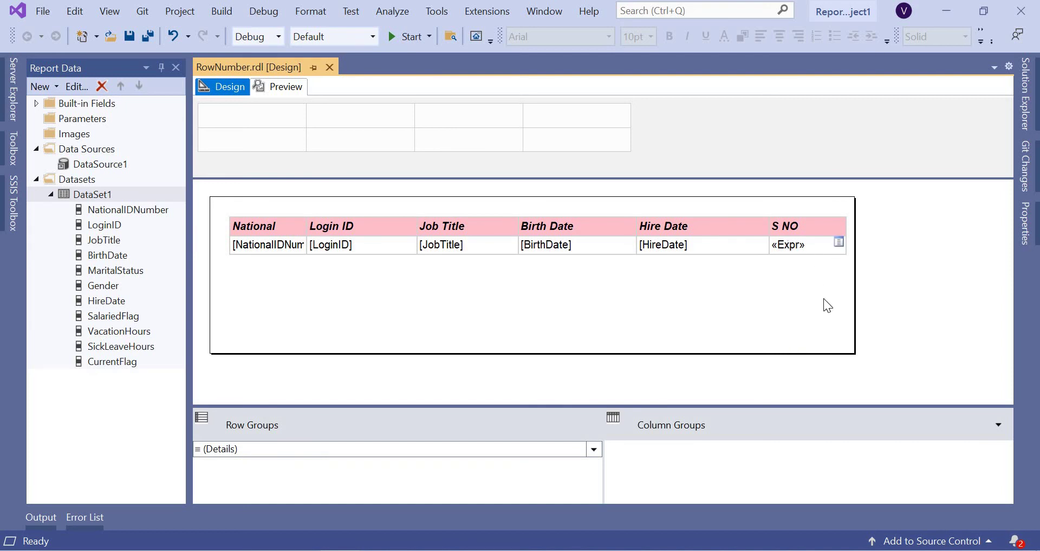
{"action": "left_click_drag", "start_coordinate": [855, 317], "coordinate": [949, 312]}
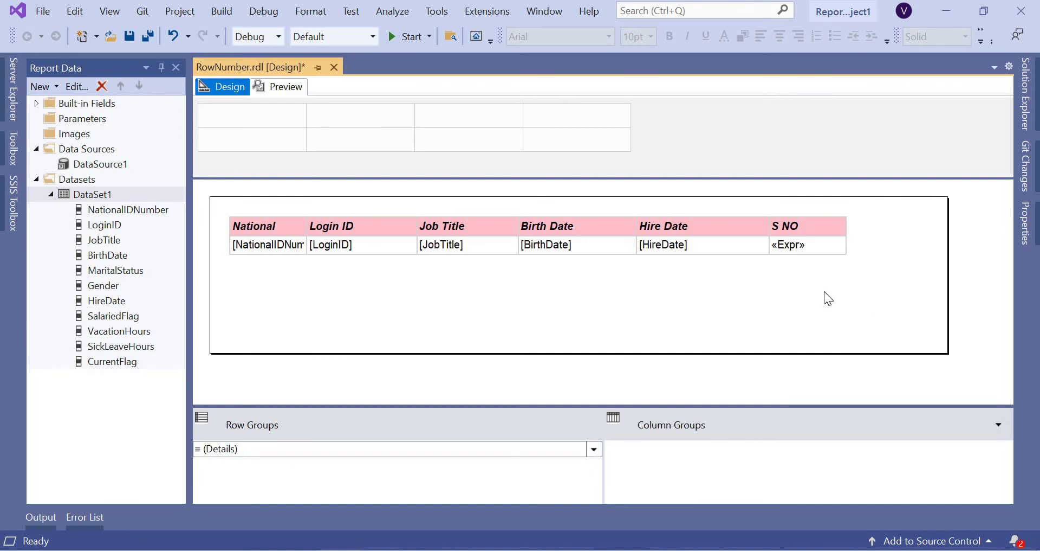
{"action": "left_click", "coordinate": [799, 212]}
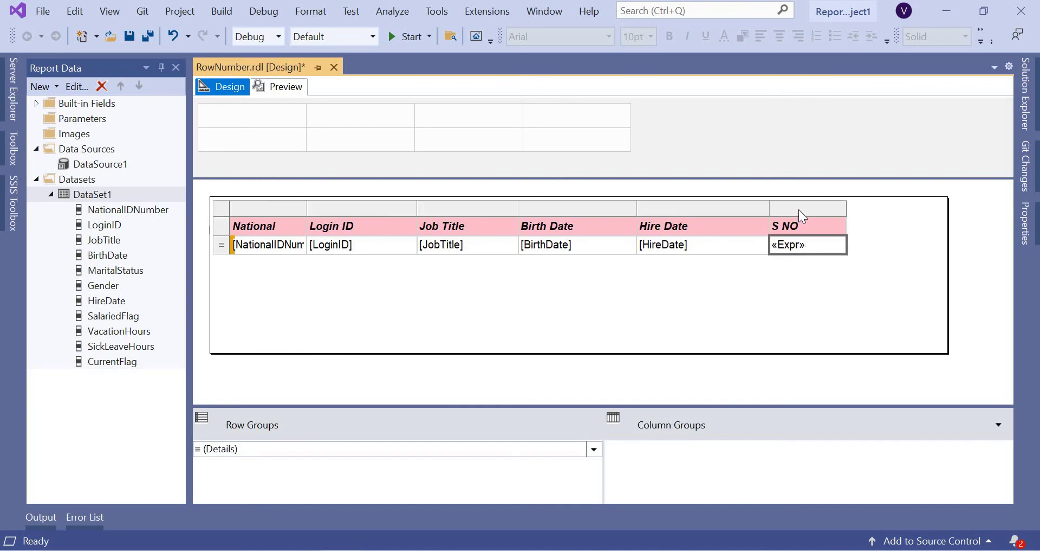
{"action": "right_click", "coordinate": [799, 210]}
{"action": "mouse_move", "coordinate": [890, 219]}
{"action": "left_click", "coordinate": [958, 239]}
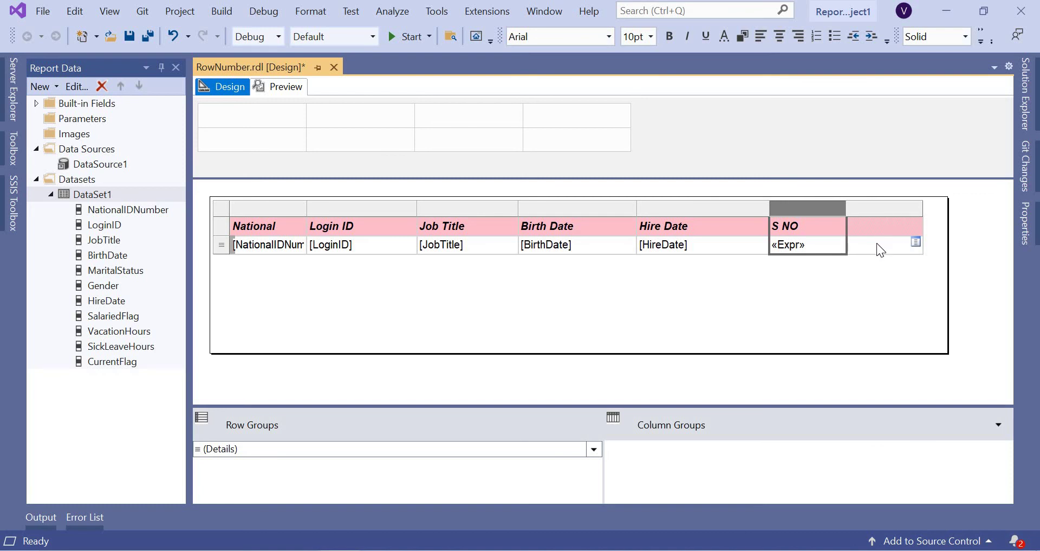
Set the expression of the new last column's detail cell to =ROWNUMBER(NOTHING)/10.
{"action": "right_click", "coordinate": [877, 243]}
{"action": "left_click", "coordinate": [940, 356]}
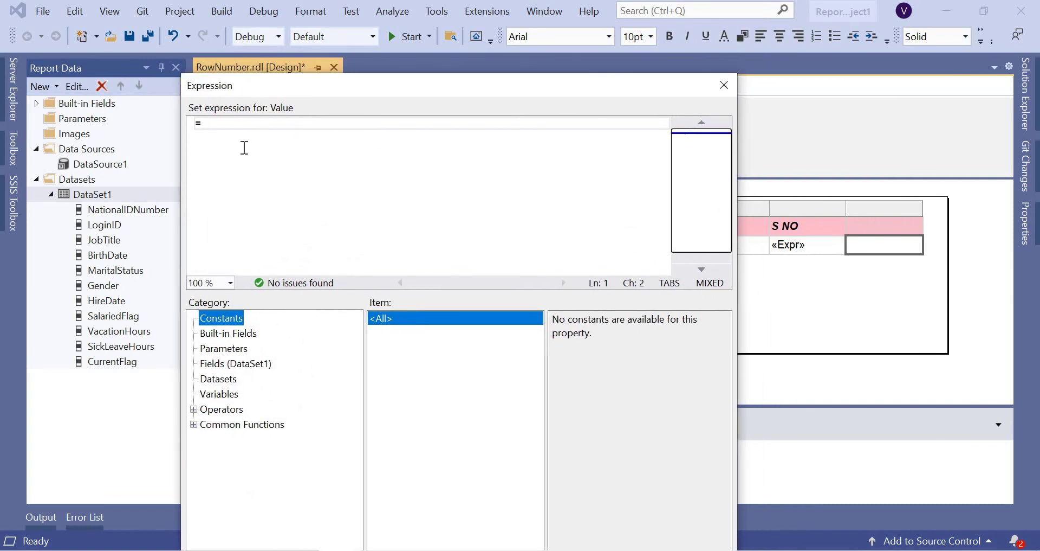
{"action": "left_click", "coordinate": [235, 127]}
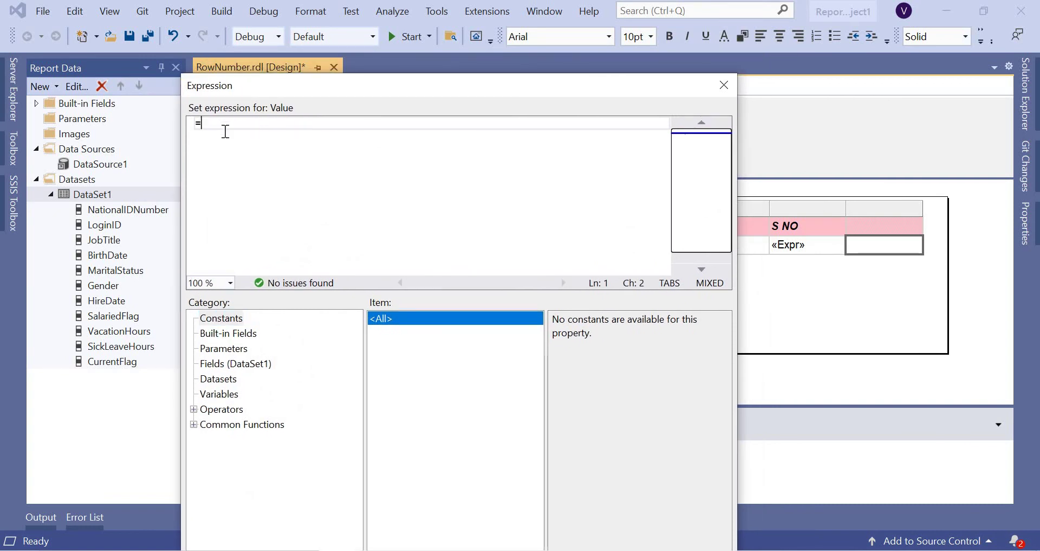
{"action": "type", "text": "ROWNUMBER"}
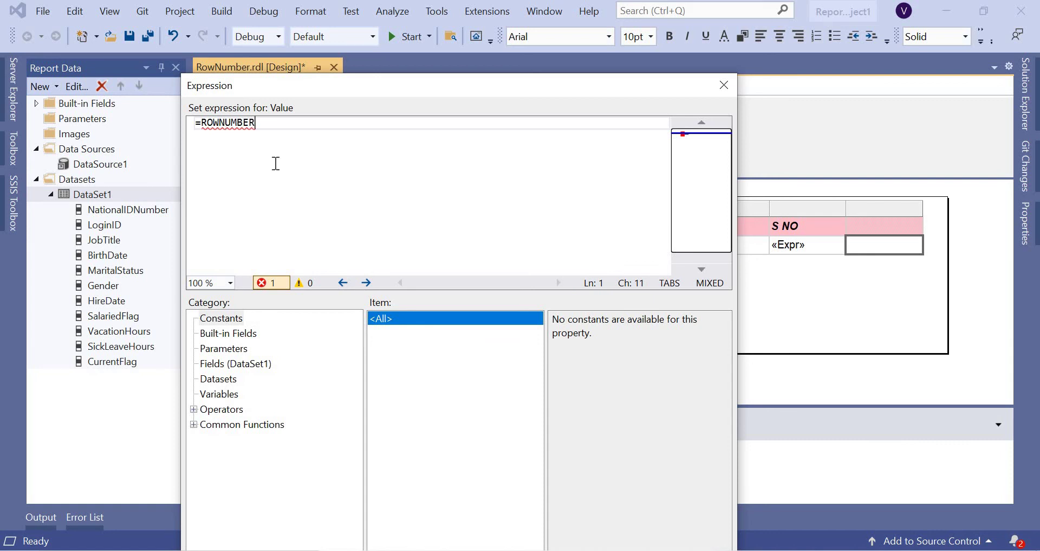
{"action": "type", "text": "("}
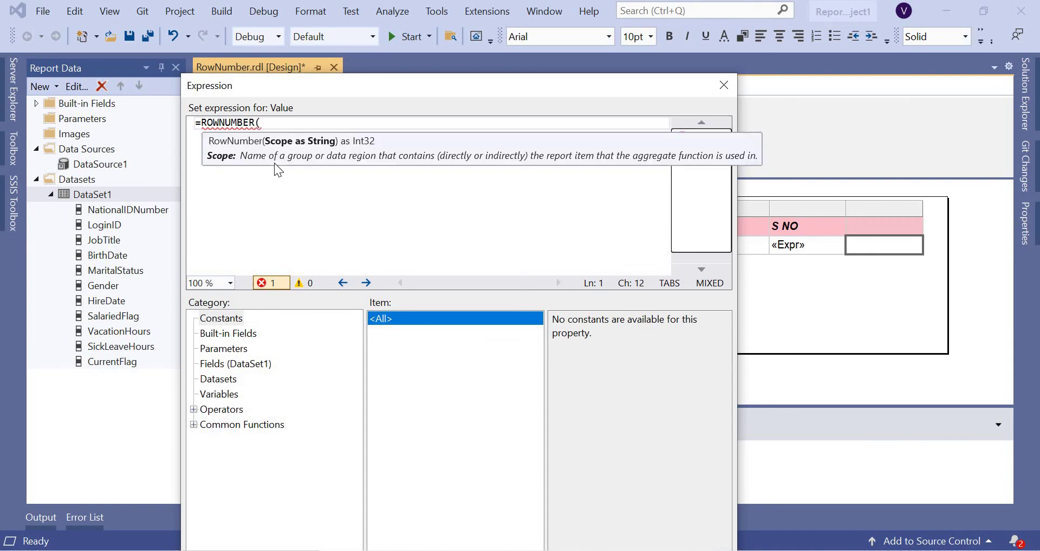
{"action": "type", "text": "NOTHING)/10"}
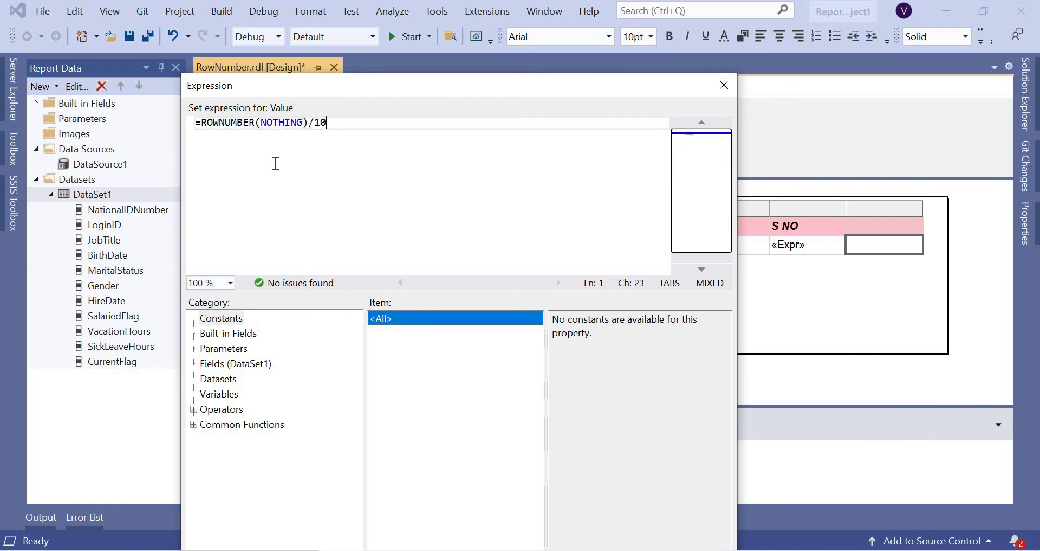
{"action": "left_click_drag", "start_coordinate": [395, 95], "coordinate": [394, 56]}
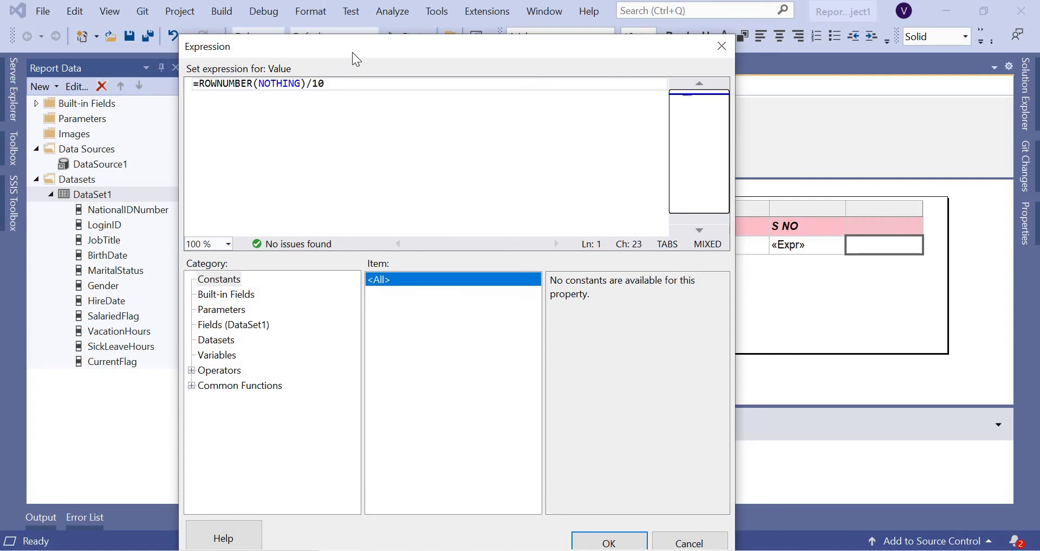
{"action": "left_click_drag", "start_coordinate": [356, 47], "coordinate": [345, 29]}
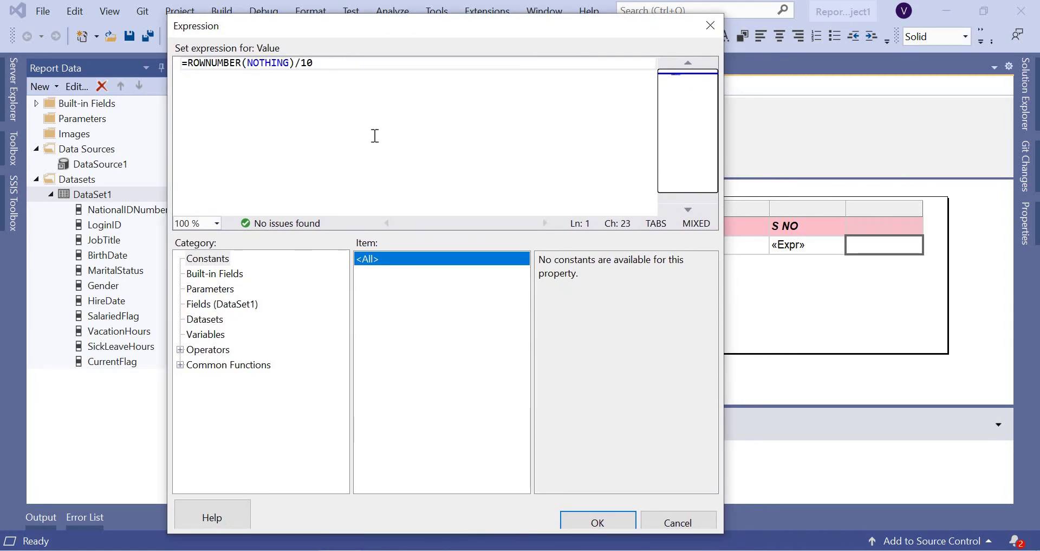
{"action": "left_click", "coordinate": [597, 520]}
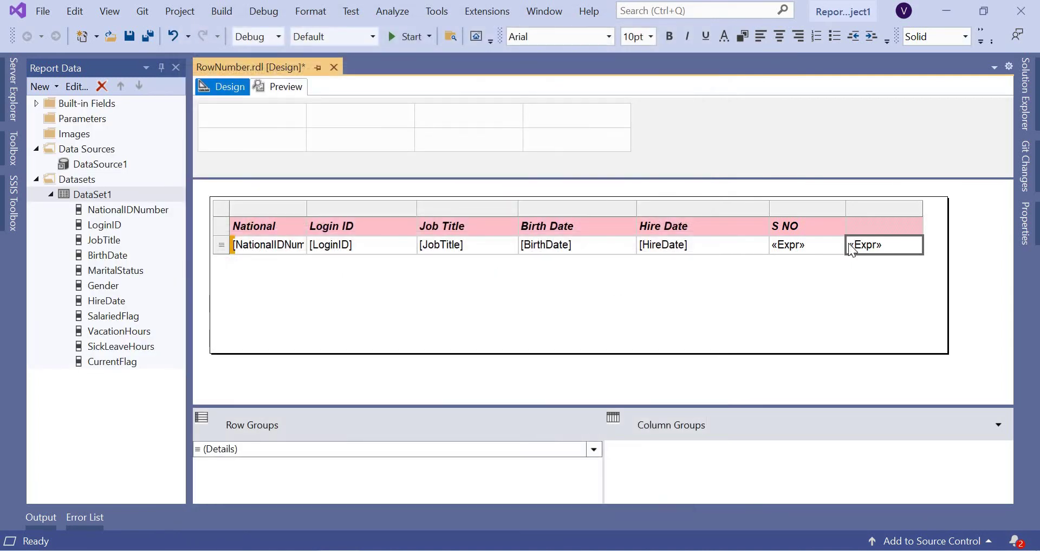
Enter RN Divide by 10 as the last column's header and widen the column to fit it on one line.
{"action": "left_click", "coordinate": [870, 226]}
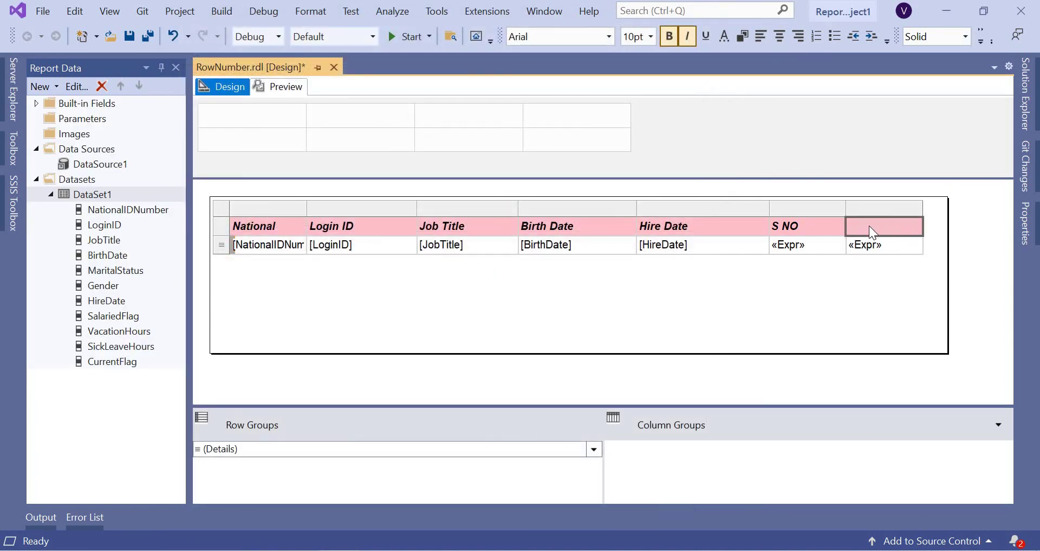
{"action": "left_click", "coordinate": [870, 227]}
{"action": "type", "text": "RN"}
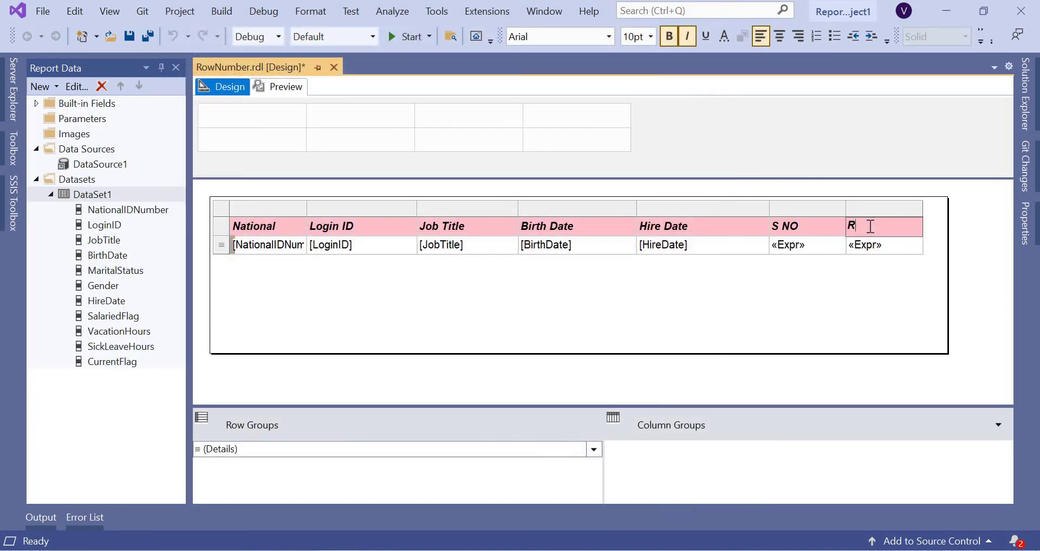
{"action": "type", "text": " Dive"}
{"action": "key", "text": "BackSpace"}
{"action": "type", "text": "ide by 10"}
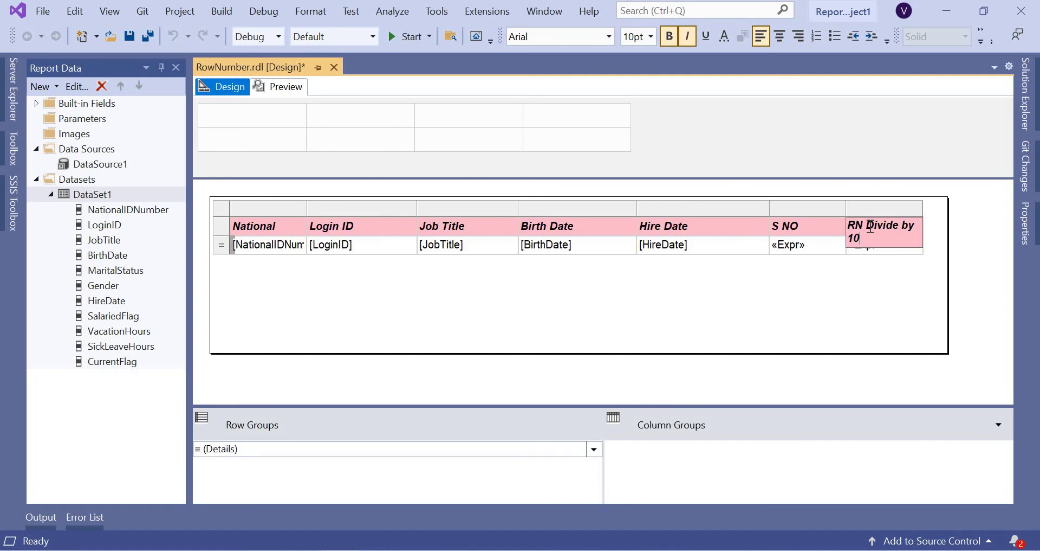
{"action": "left_click", "coordinate": [863, 271]}
{"action": "left_click", "coordinate": [924, 210]}
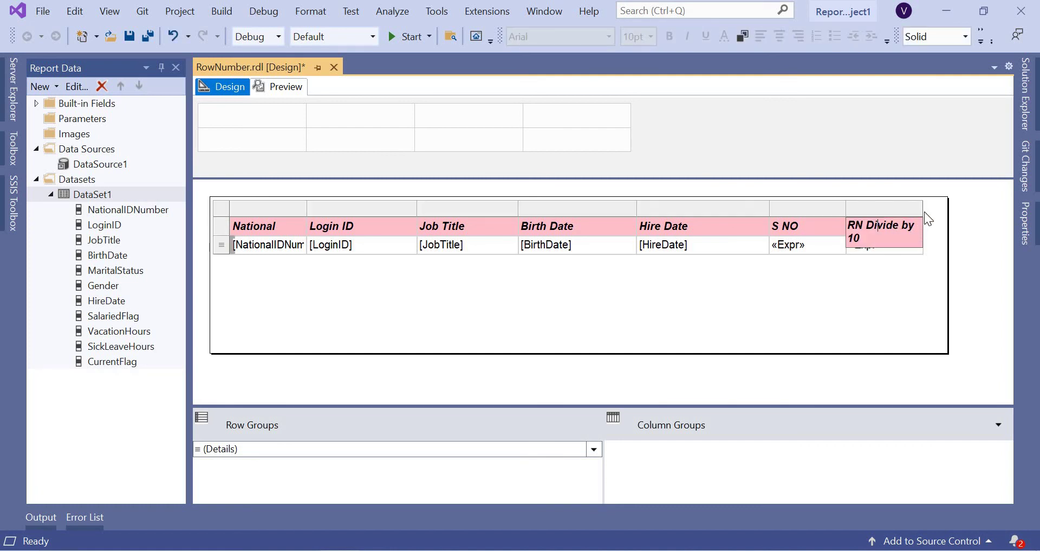
{"action": "left_click_drag", "start_coordinate": [923, 207], "coordinate": [935, 208]}
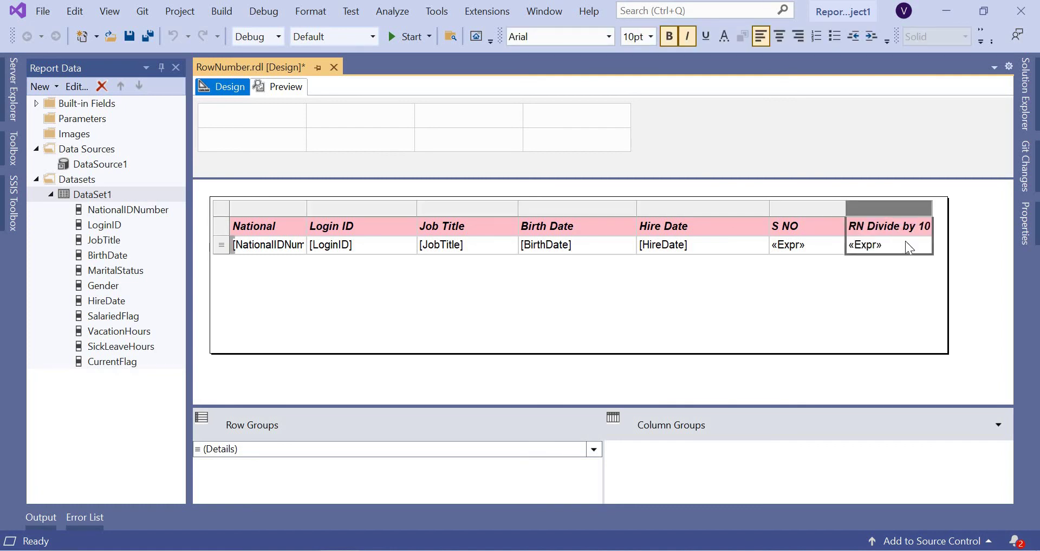
Preview the report to check the RN Divide by 10 values, and return to the design.
{"action": "left_click", "coordinate": [279, 86]}
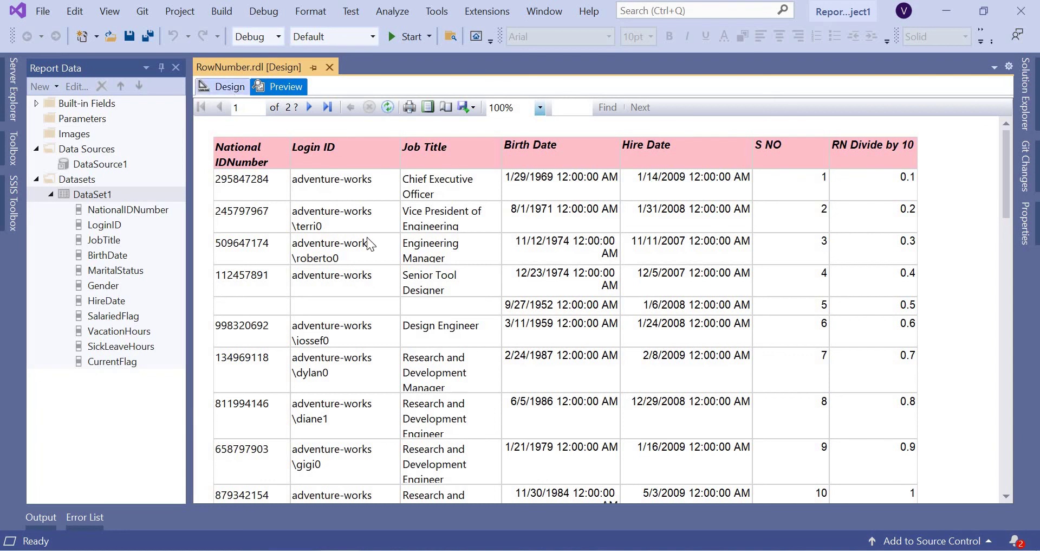
{"action": "left_click", "coordinate": [222, 87]}
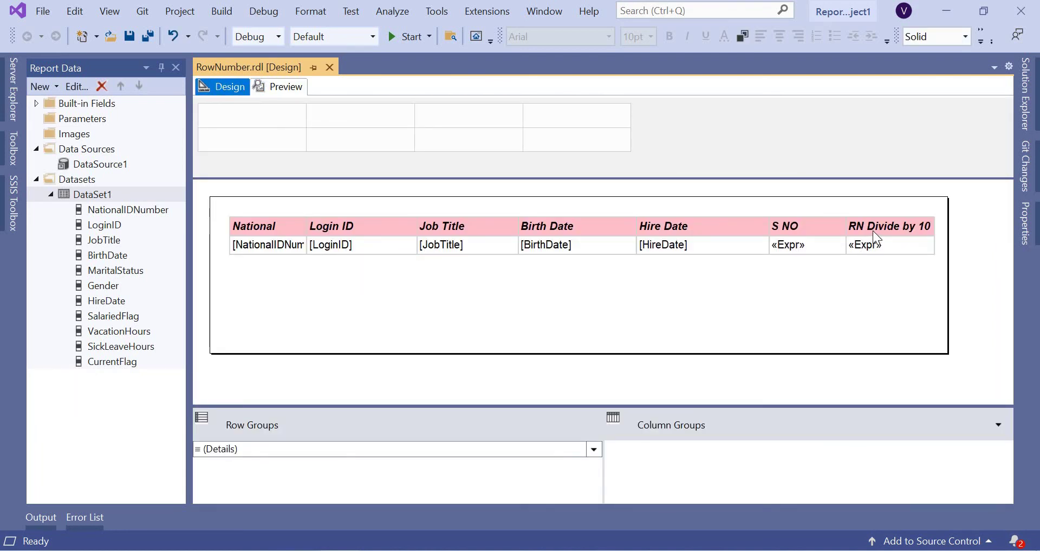
{"action": "mouse_move", "coordinate": [871, 251]}
{"action": "mouse_move", "coordinate": [806, 238]}
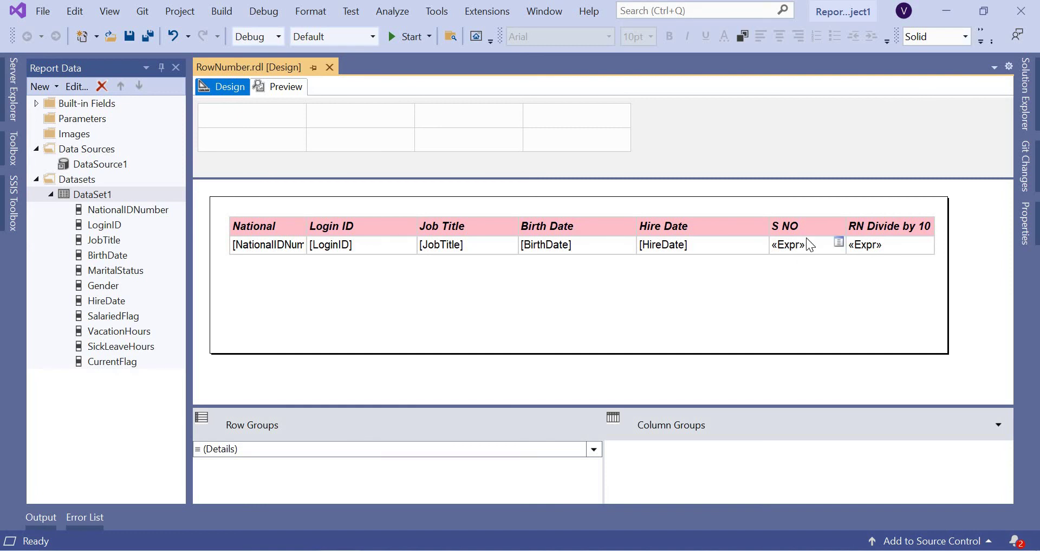